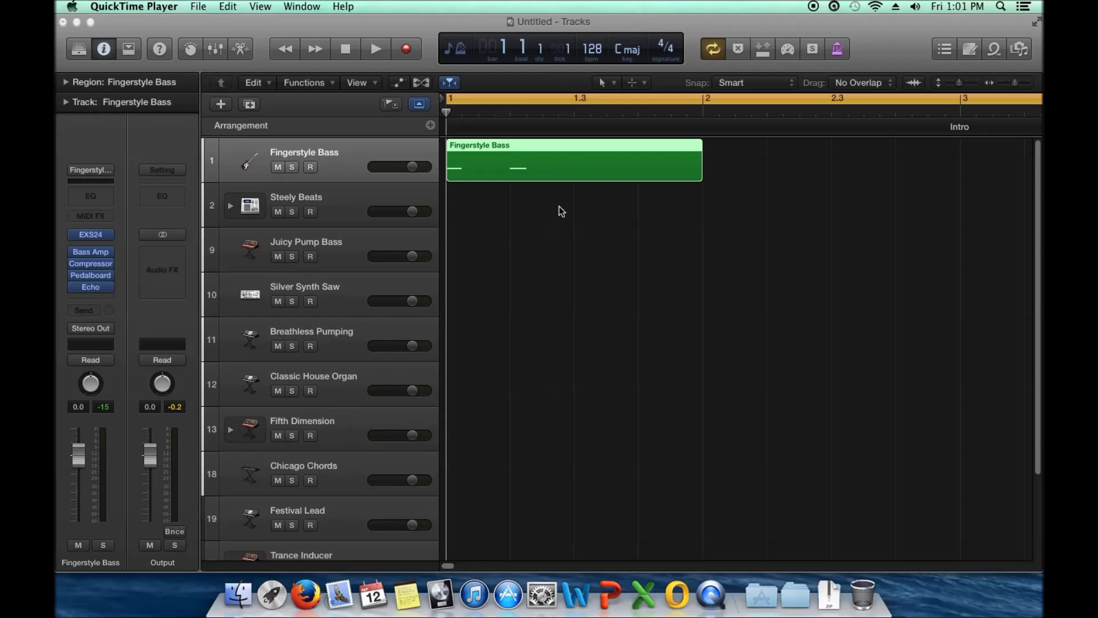
# Step: Examine the full track list and the whole four-bar Intro section in the arrangement
pyautogui.scroll(-5, 563, 199)
pyautogui.scroll(5, 568, 193)
pyautogui.scroll(-3, 569, 193)
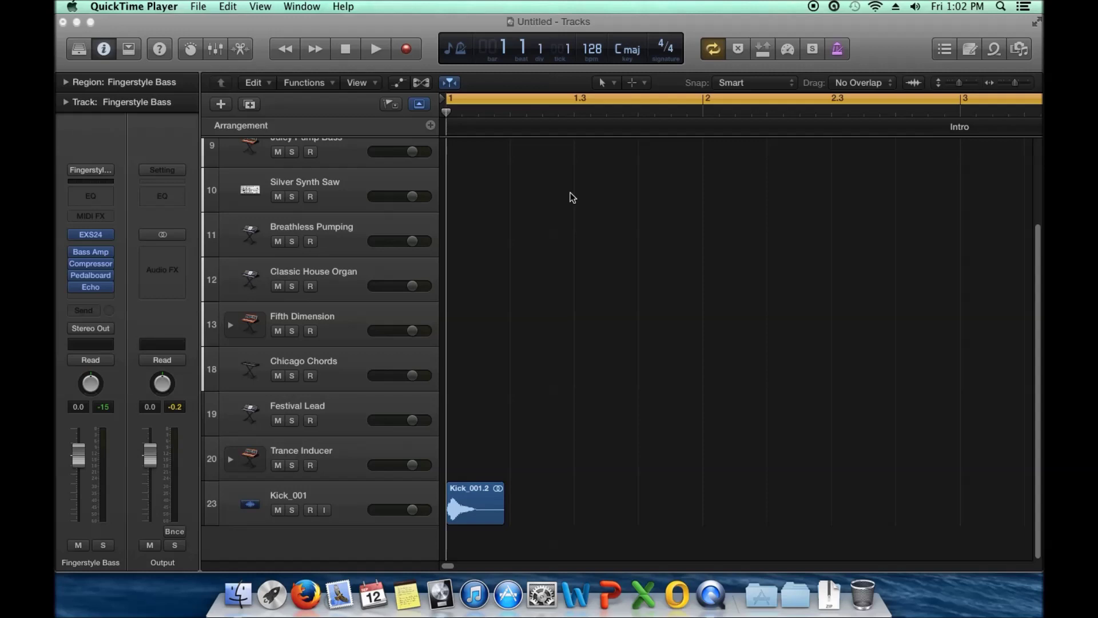
pyautogui.scroll(5, 573, 197)
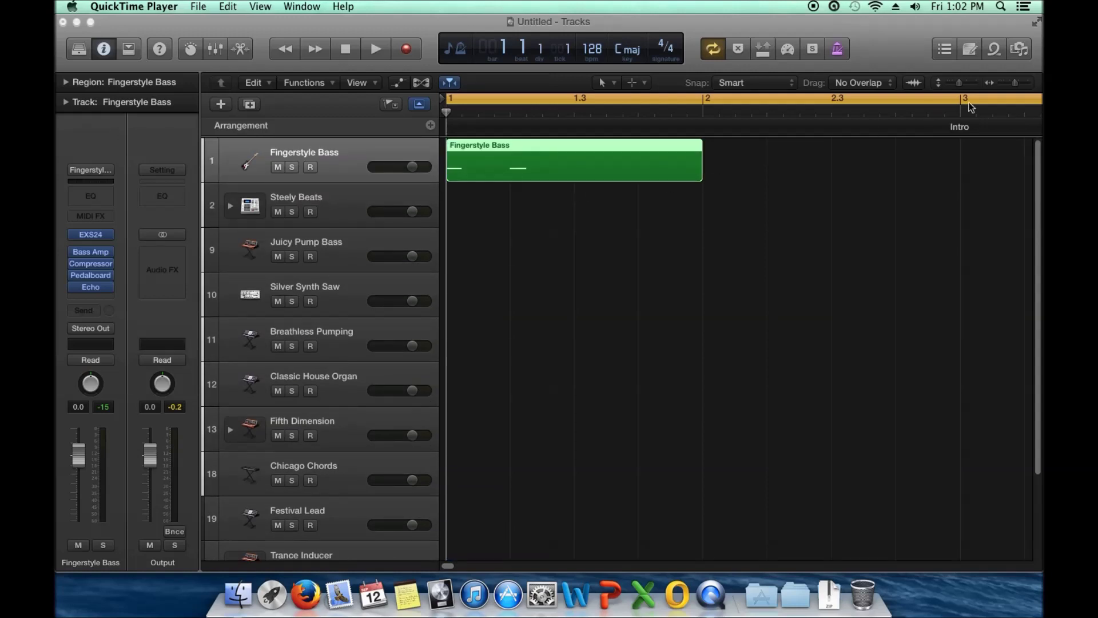
pyautogui.moveTo(960, 84); pyautogui.dragTo(1012, 87)
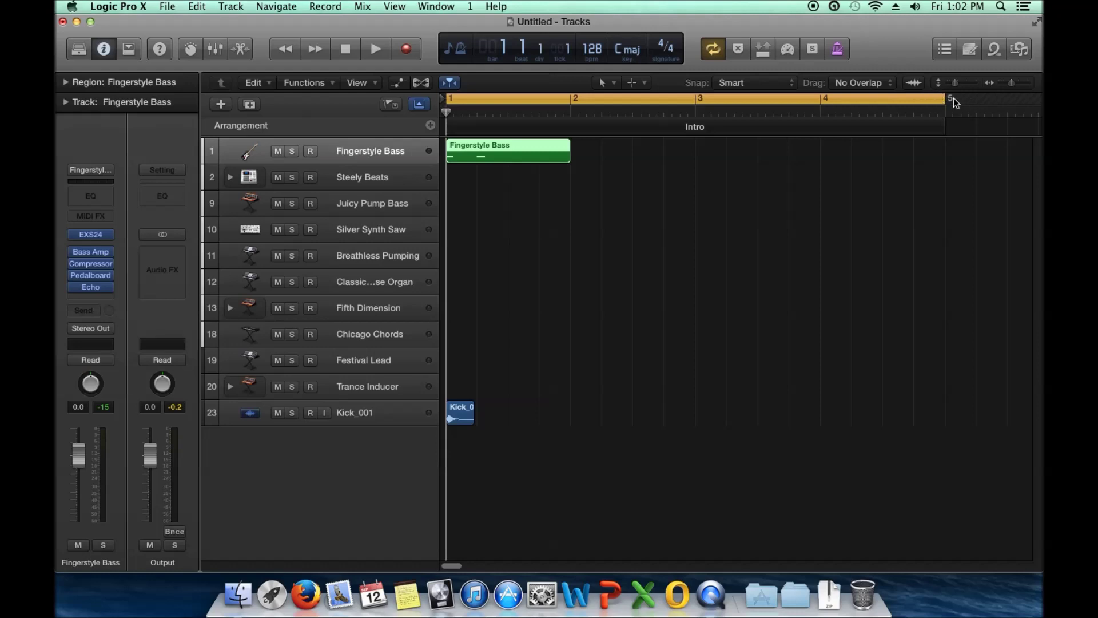
# Step: Try selecting the Kick_001 and Fingerstyle Bass regions singly and together, and make Kick_001 the current track
pyautogui.click(460, 410)
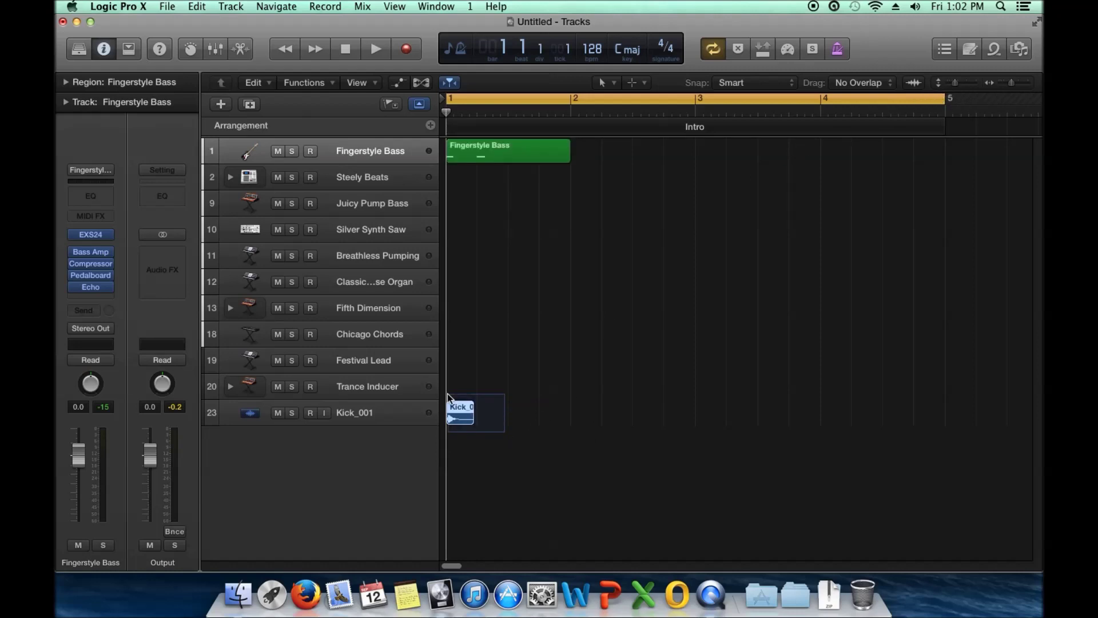
pyautogui.click(482, 155)
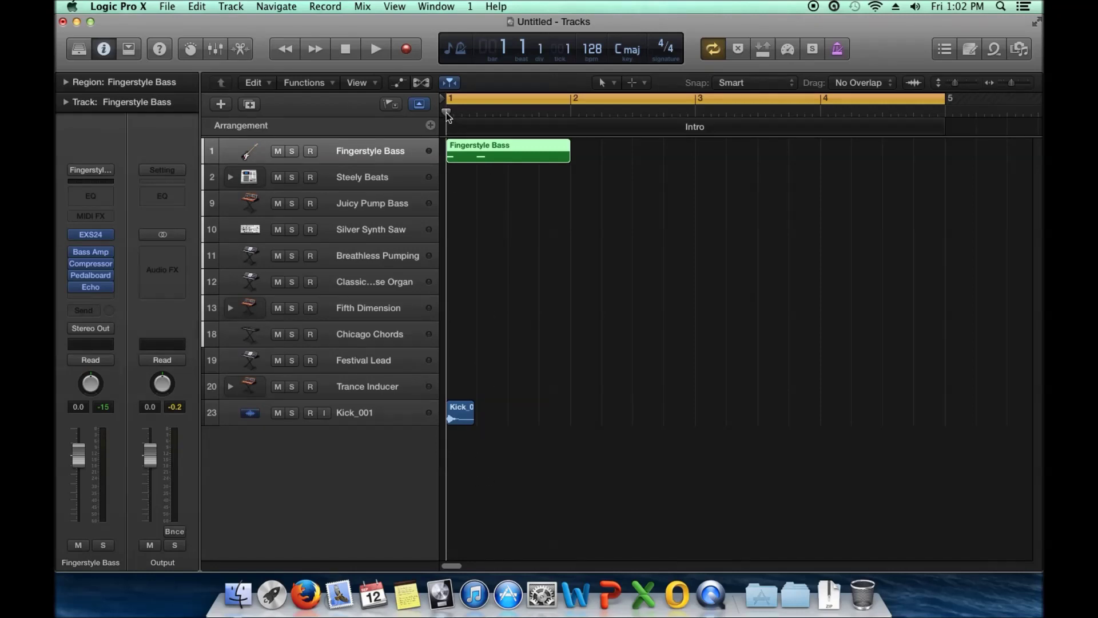
pyautogui.moveTo(456, 440); pyautogui.dragTo(457, 151)
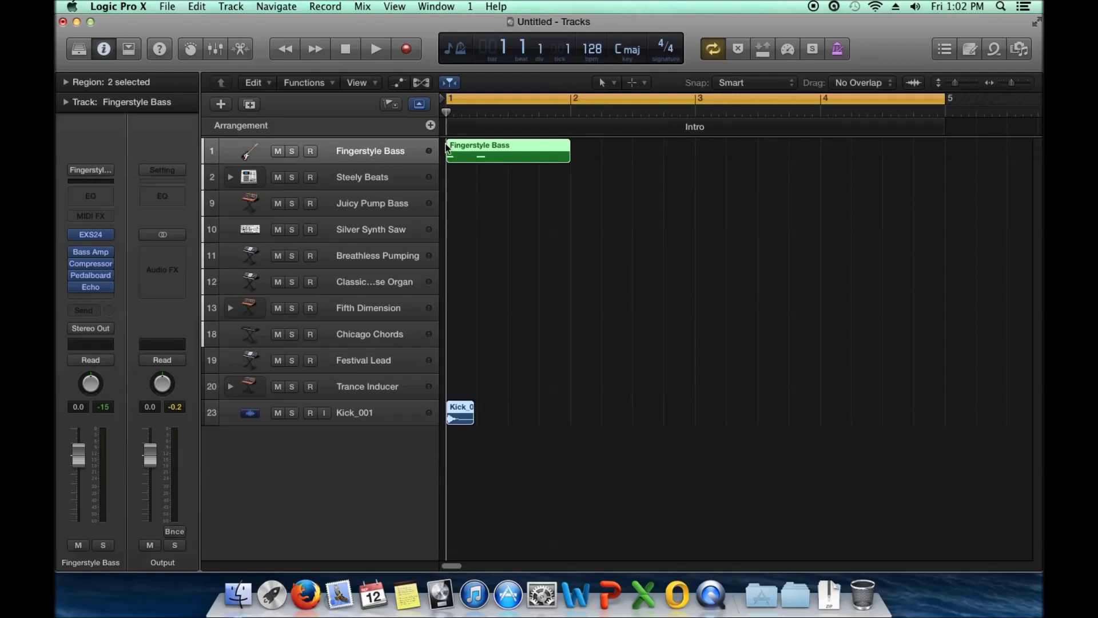
pyautogui.click(579, 307)
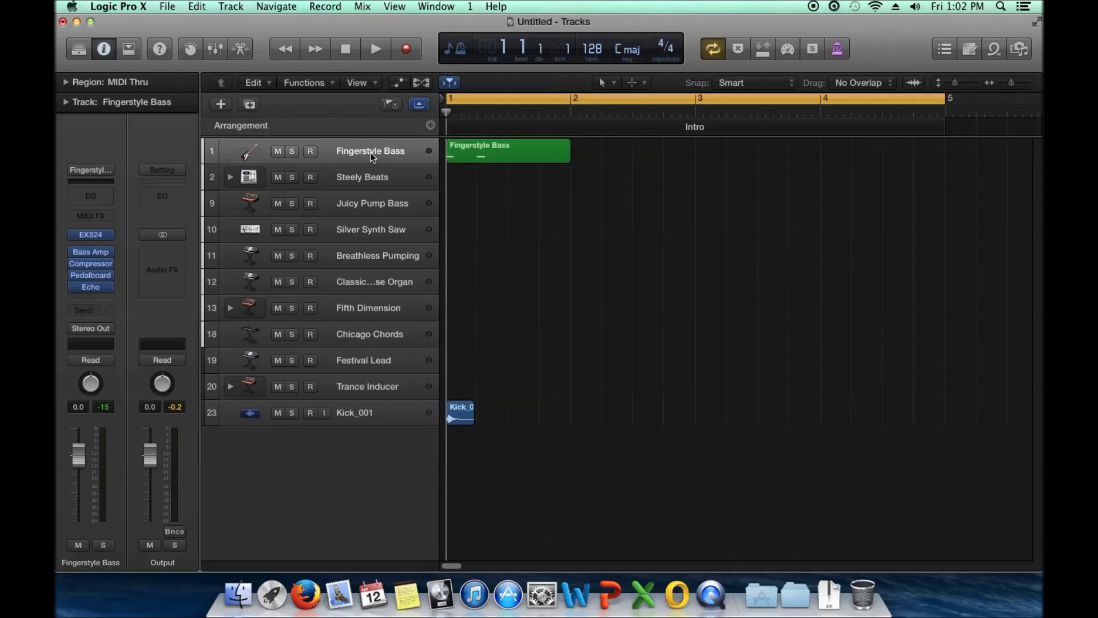
pyautogui.click(418, 413)
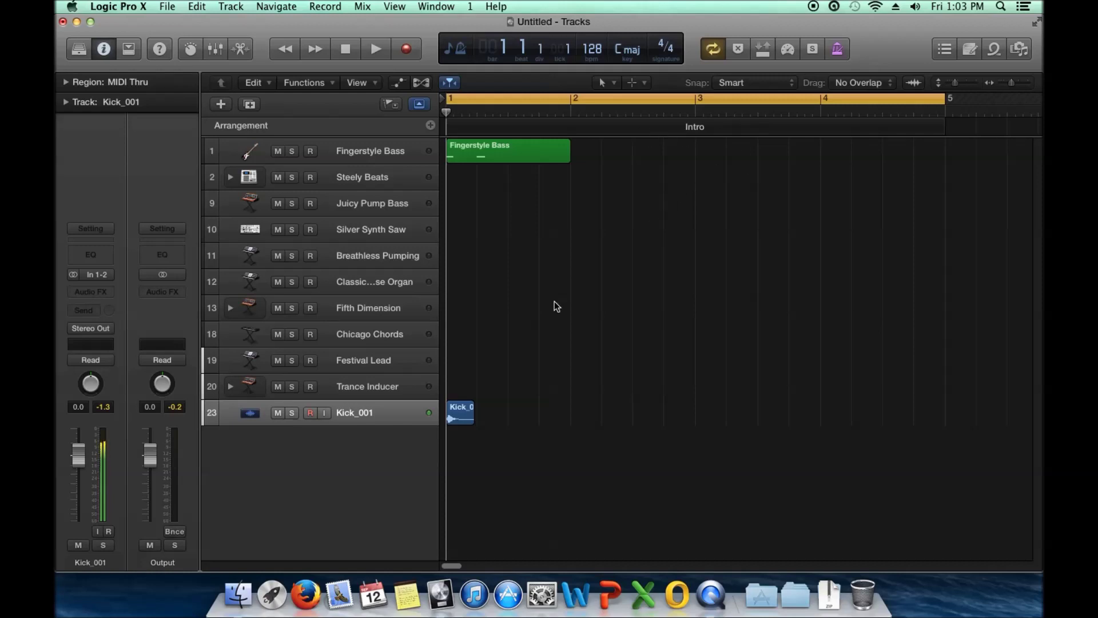
# Step: Try moving the playhead along the kick region and return it to the start of bar 1
pyautogui.click(460, 114)
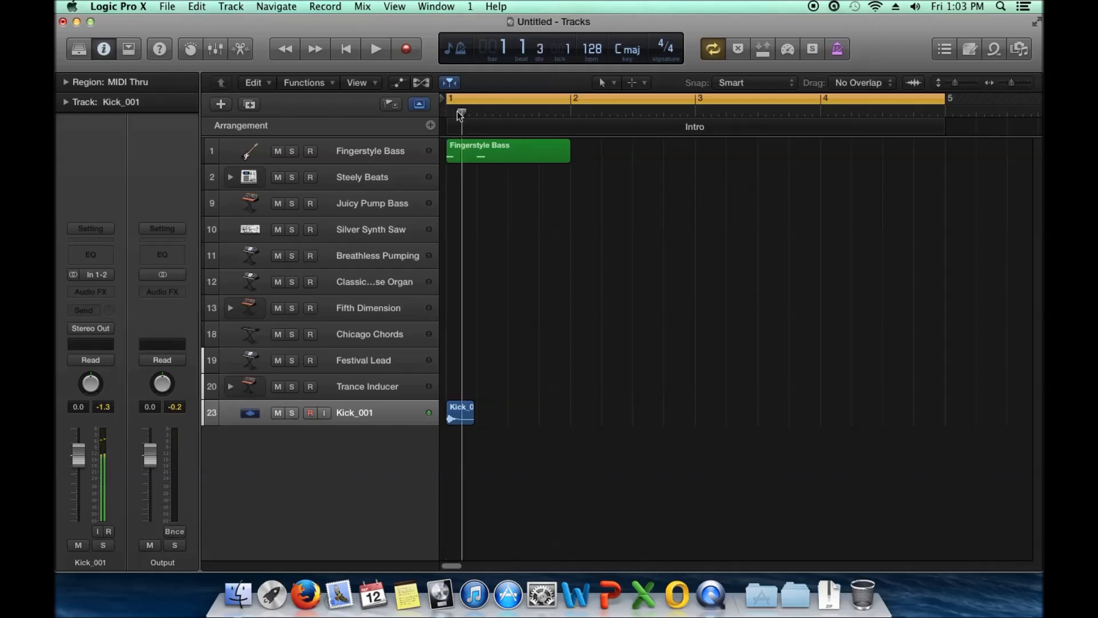
pyautogui.moveTo(460, 114)
pyautogui.mouseDown()
pyautogui.moveTo(446, 112)
pyautogui.moveTo(470, 113)
pyautogui.moveTo(447, 113)
pyautogui.moveTo(470, 112)
pyautogui.mouseUp()
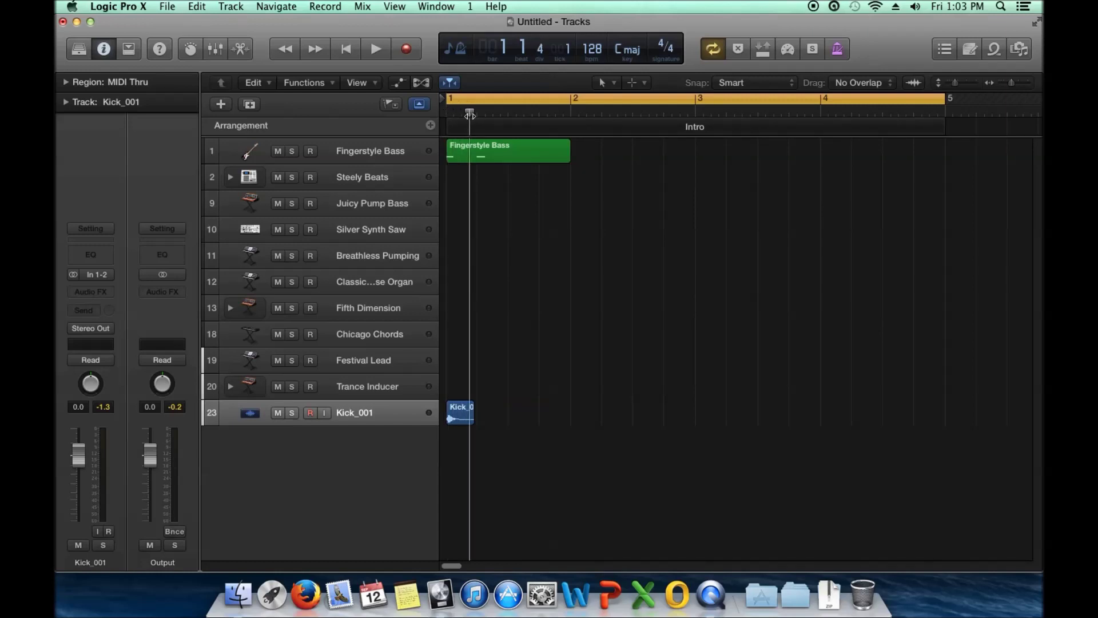
pyautogui.moveTo(470, 114); pyautogui.dragTo(445, 117)
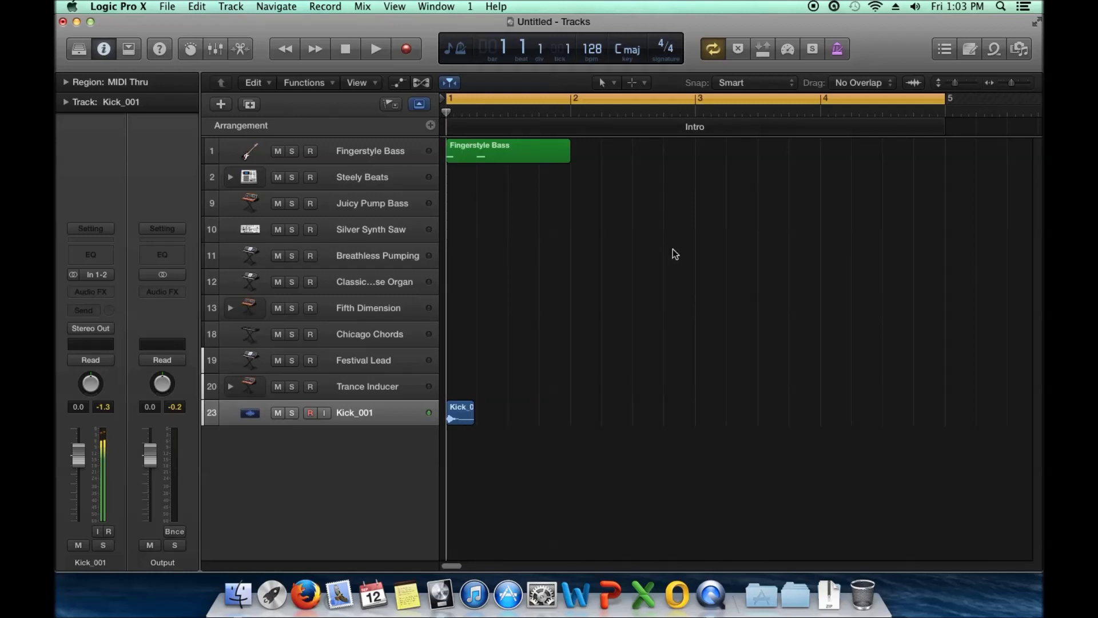
# Step: Place the playhead at 1 1 3 41 and trim the end of the Kick_001.2 region to it
pyautogui.moveTo(955, 85); pyautogui.dragTo(968, 82)
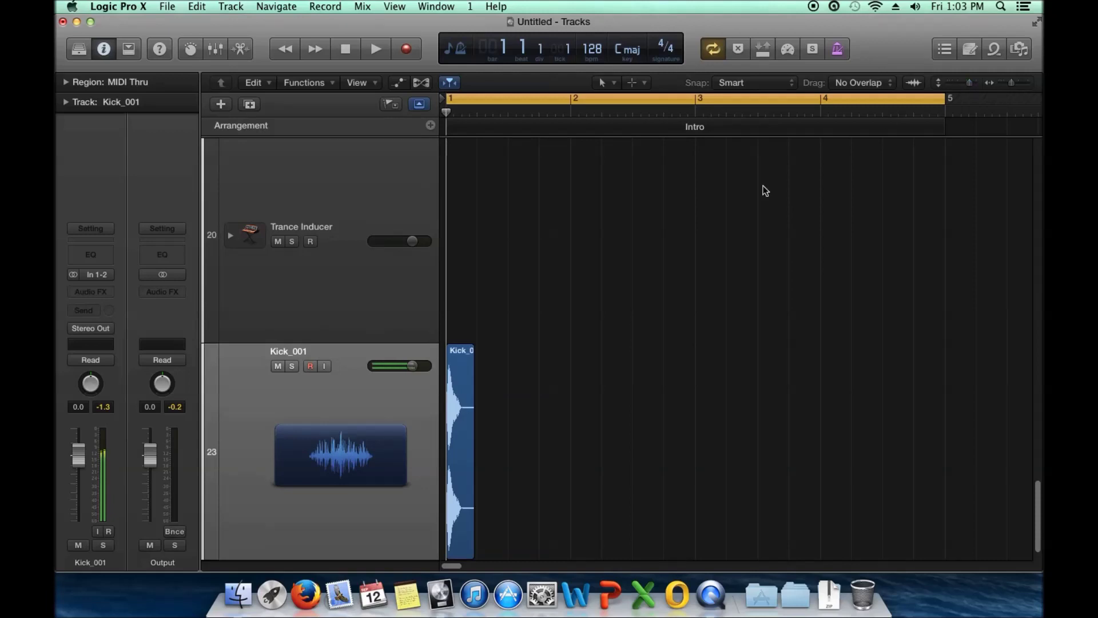
pyautogui.scroll(-2, 489, 407)
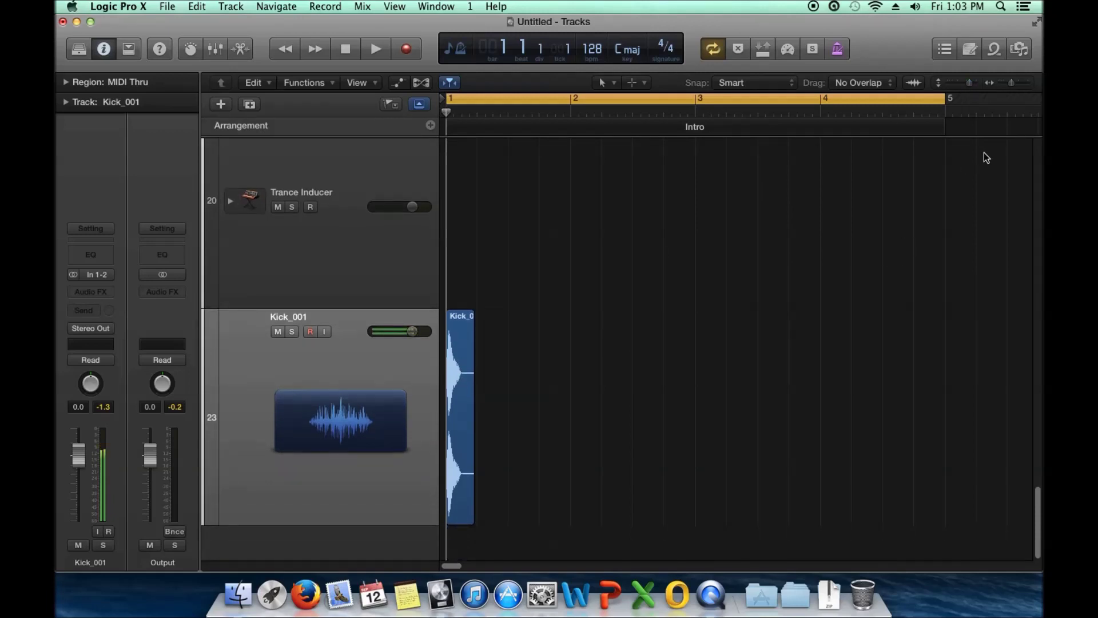
pyautogui.moveTo(454, 114); pyautogui.dragTo(461, 114)
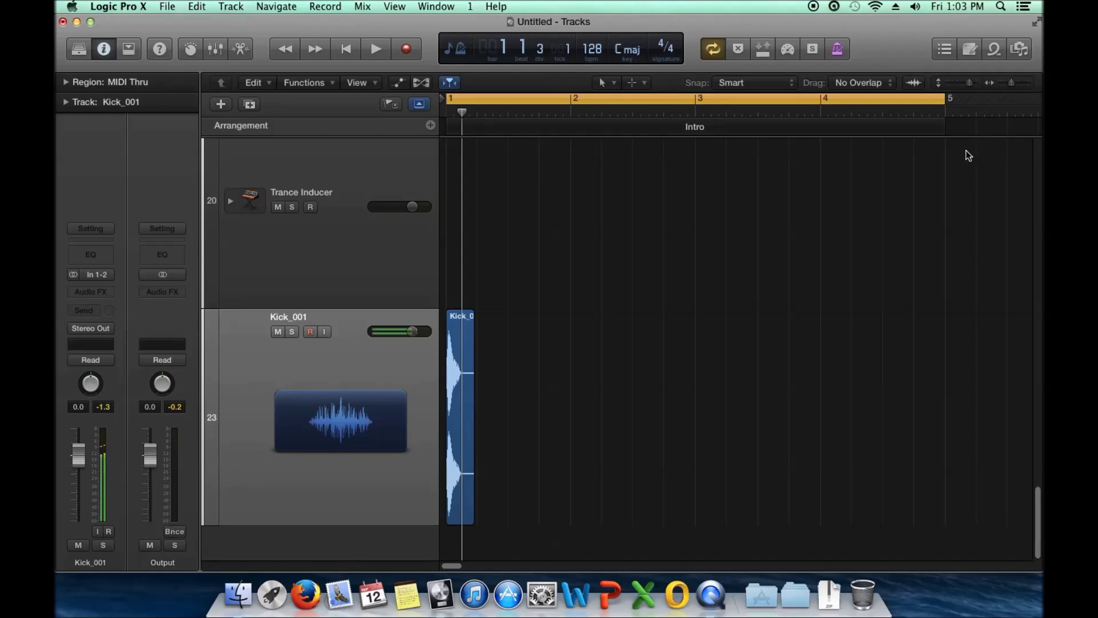
pyautogui.moveTo(1012, 82); pyautogui.dragTo(1028, 83)
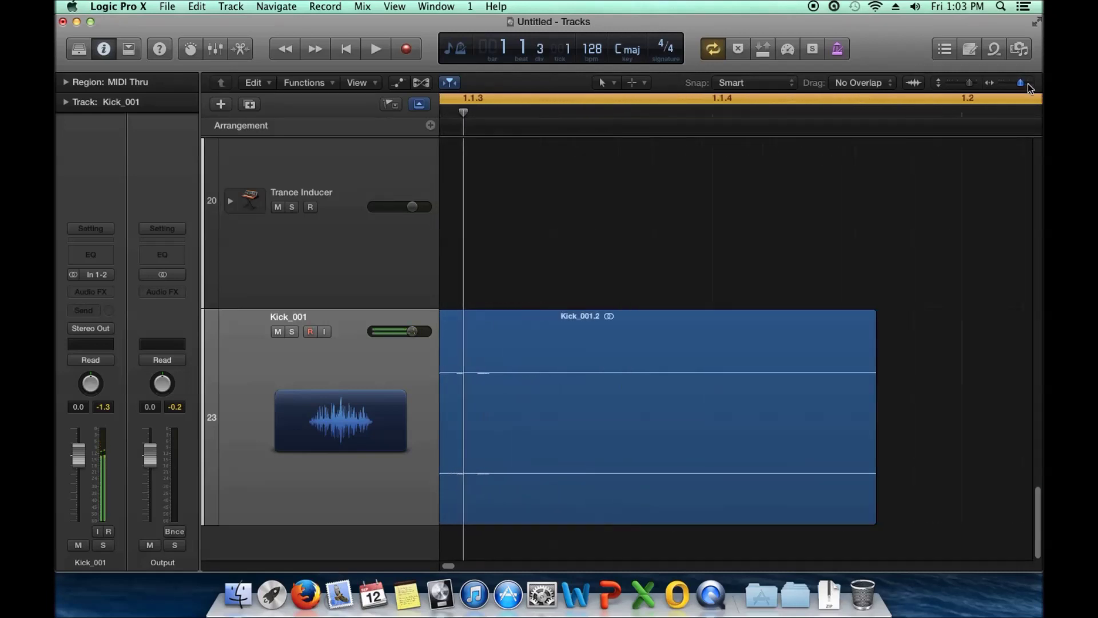
pyautogui.hscroll(-3, 744, 211)
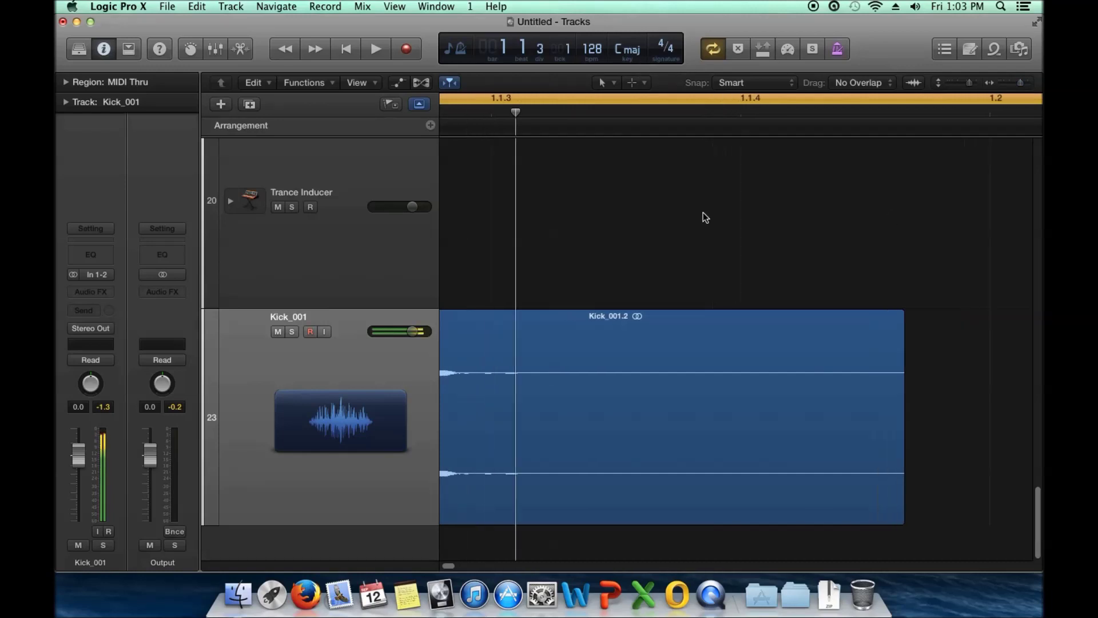
pyautogui.moveTo(520, 115); pyautogui.dragTo(558, 118)
pyautogui.rightClick(582, 400)
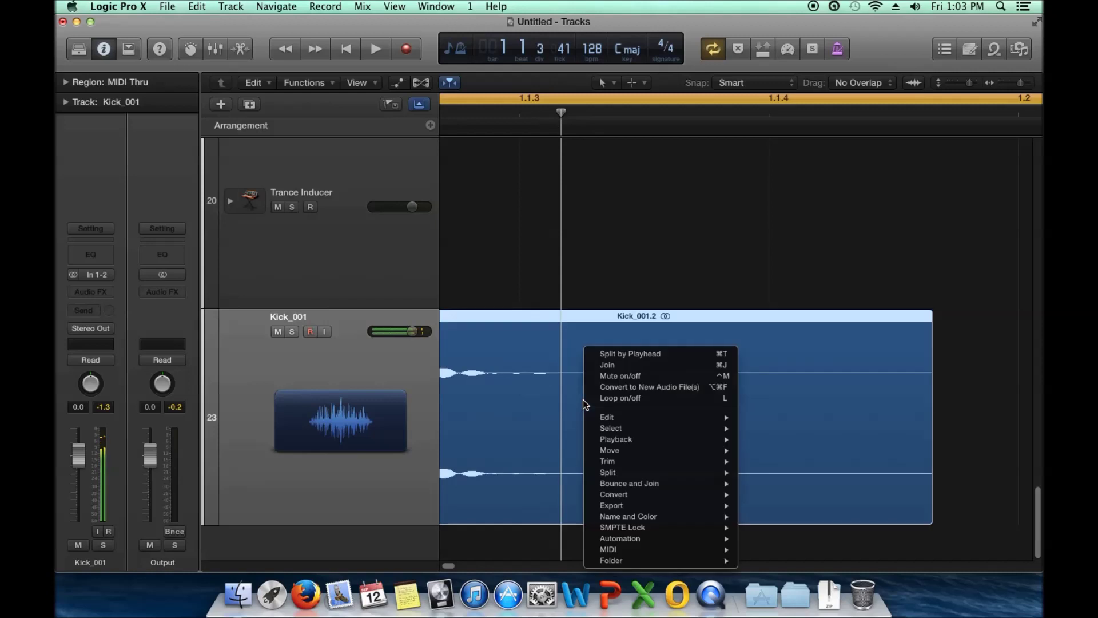
pyautogui.click(561, 376)
pyautogui.moveTo(932, 515); pyautogui.dragTo(560, 493)
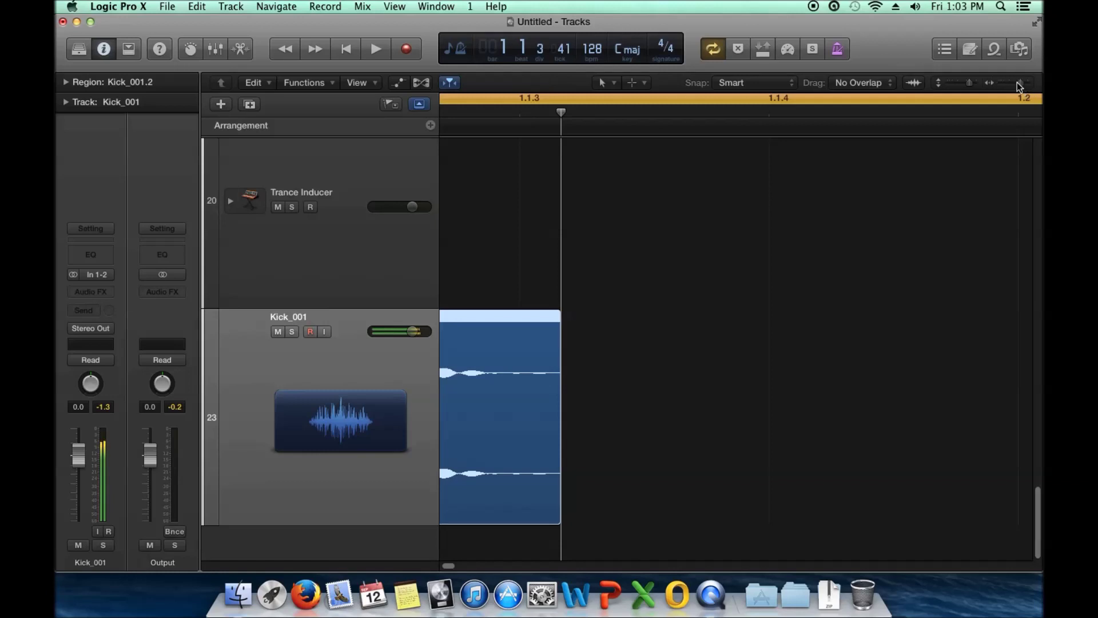
# Step: Check the trimmed kick region and the other tracks at a wider timeline scale
pyautogui.moveTo(1019, 82); pyautogui.dragTo(1011, 83)
pyautogui.moveTo(969, 83); pyautogui.dragTo(960, 83)
pyautogui.scroll(3, 828, 154)
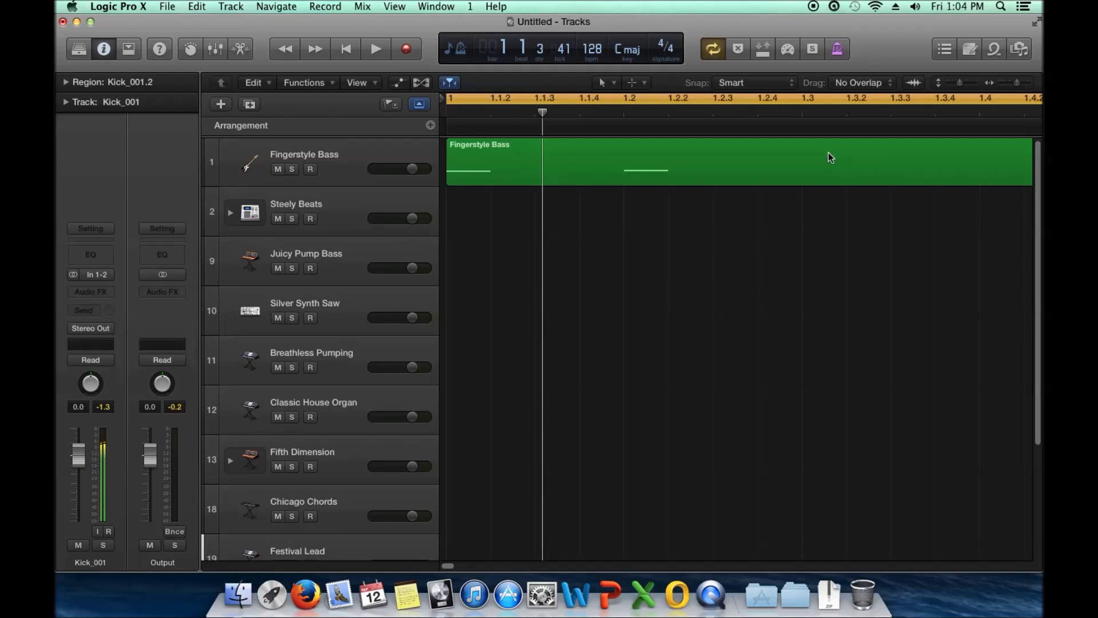
pyautogui.scroll(-3, 828, 152)
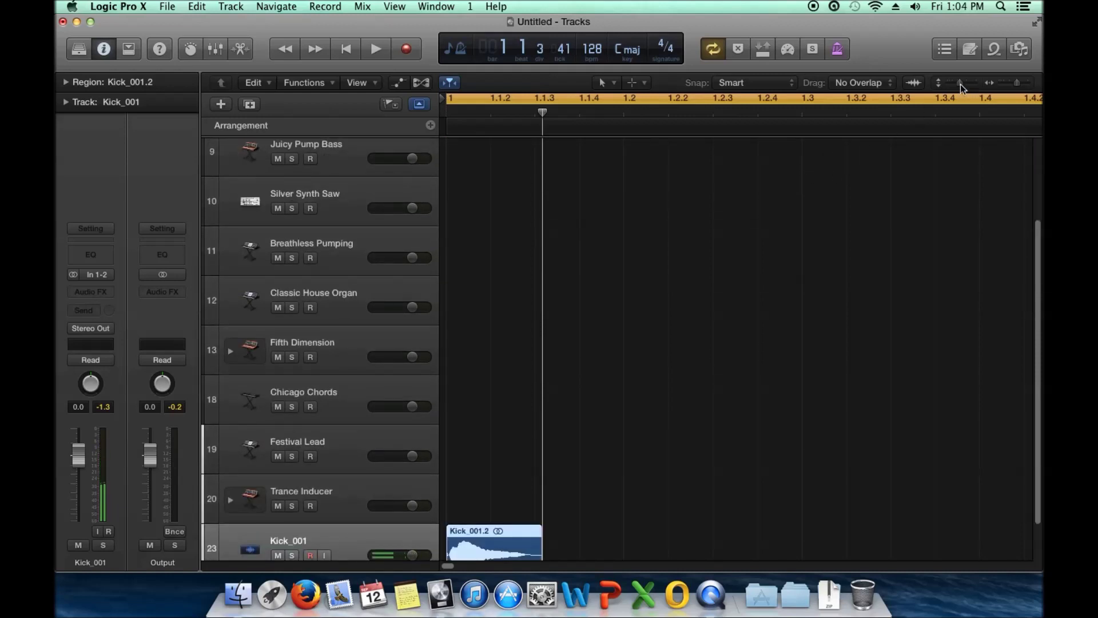
pyautogui.scroll(-1, 848, 191)
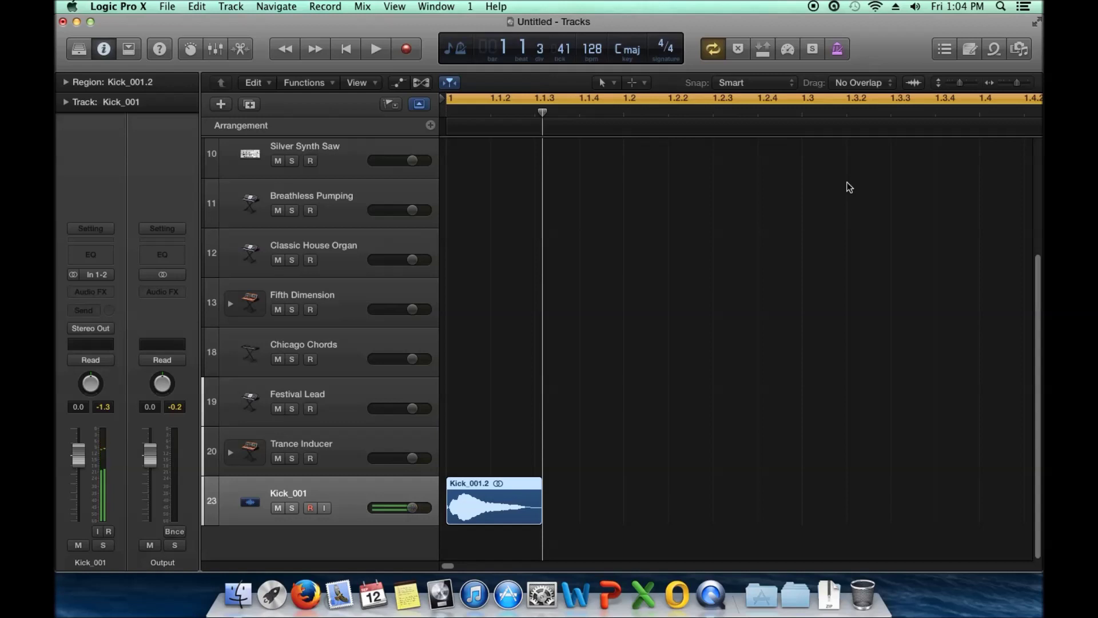
pyautogui.scroll(1, 850, 183)
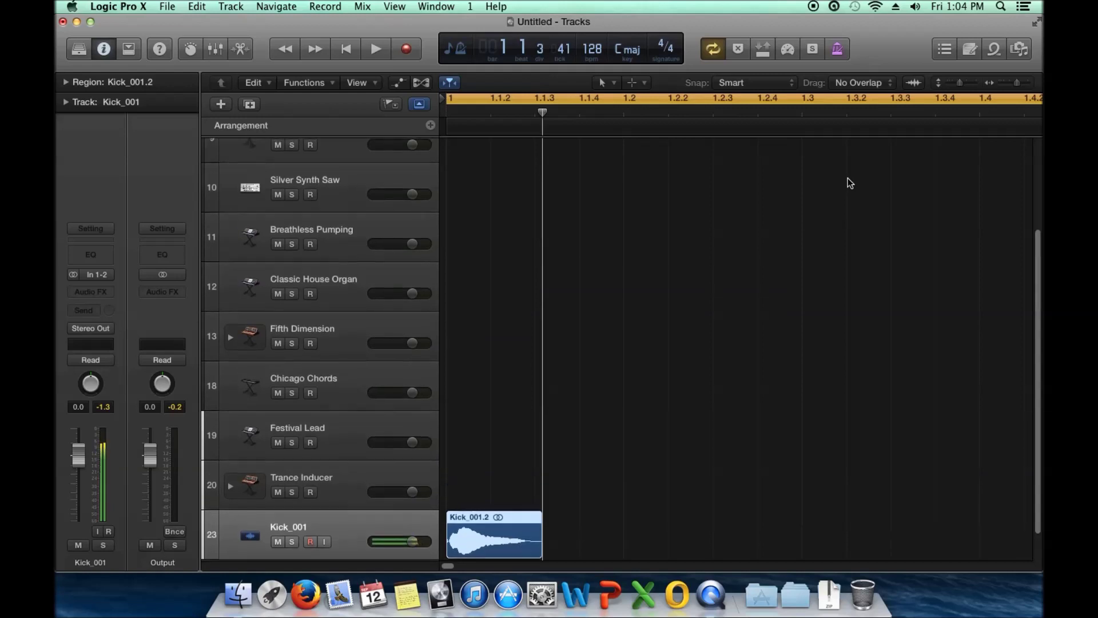
pyautogui.scroll(-1, 843, 182)
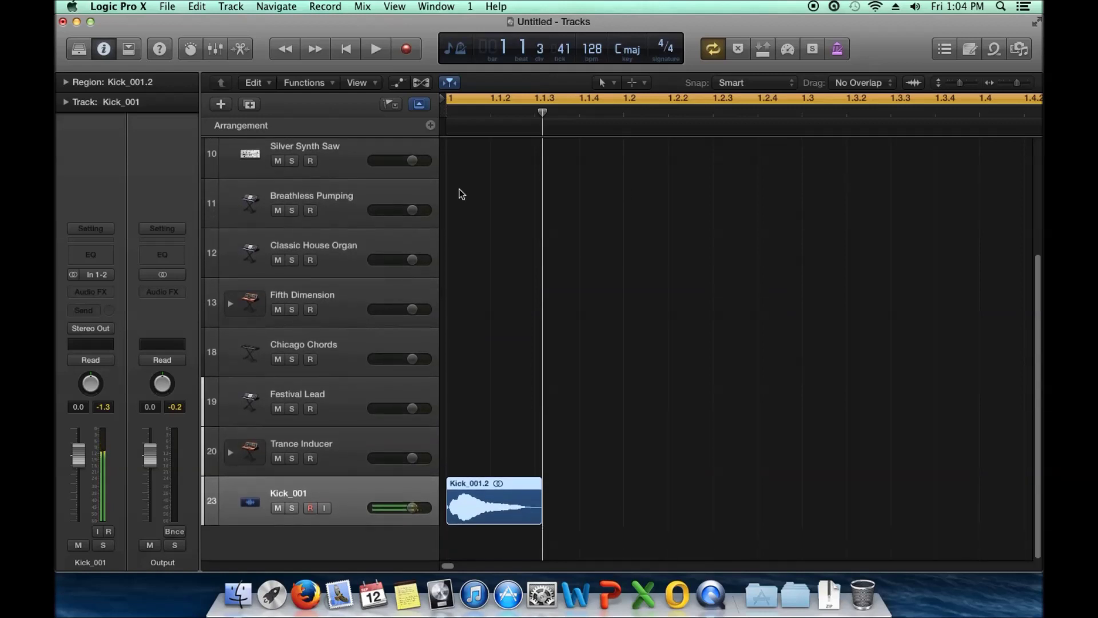
# Step: Compare vertical zoom with Silver Synth Saw, Kick_001 and Fingerstyle Bass selected in turn, ending on Fingerstyle Bass
pyautogui.click(330, 165)
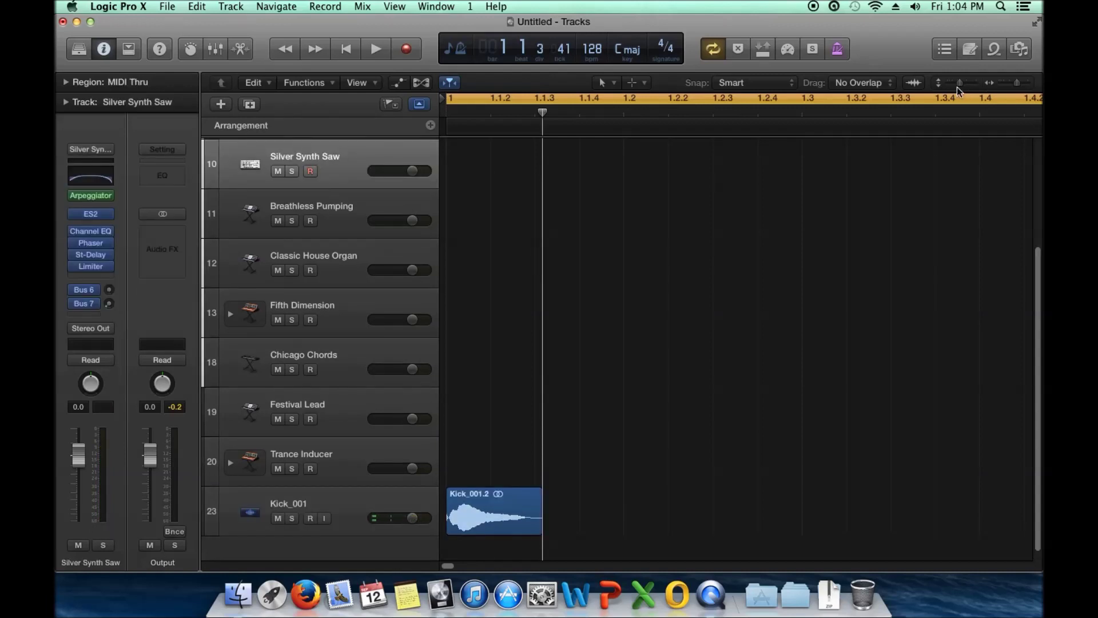
pyautogui.moveTo(960, 84)
pyautogui.mouseDown()
pyautogui.moveTo(973, 84)
pyautogui.moveTo(959, 84)
pyautogui.mouseUp()
pyautogui.click(342, 495)
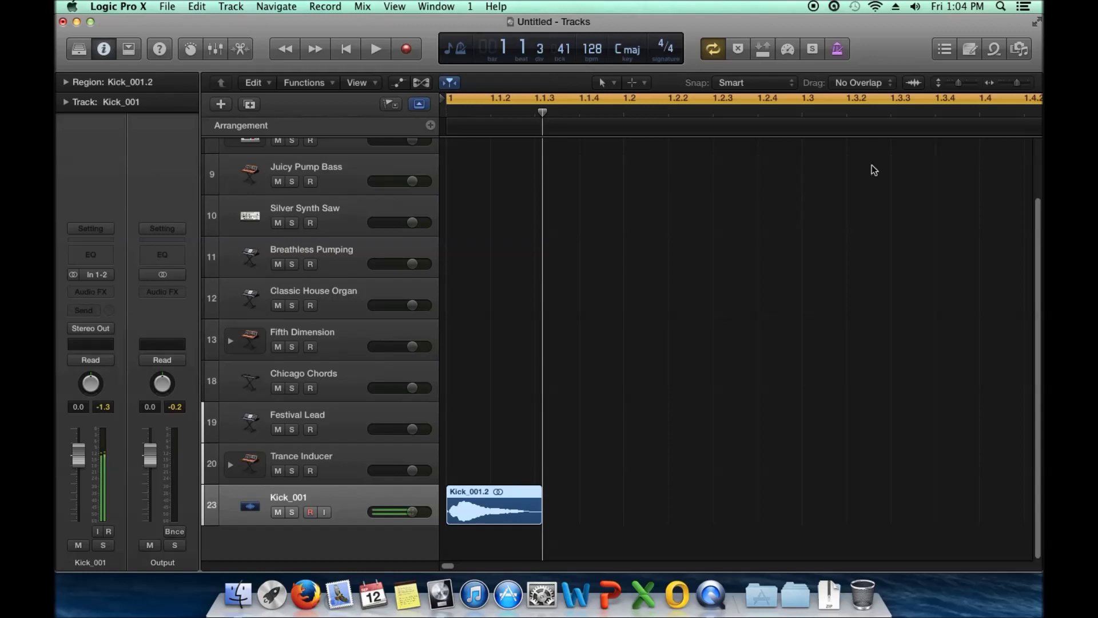
pyautogui.moveTo(959, 84)
pyautogui.mouseDown()
pyautogui.moveTo(973, 84)
pyautogui.moveTo(958, 84)
pyautogui.mouseUp()
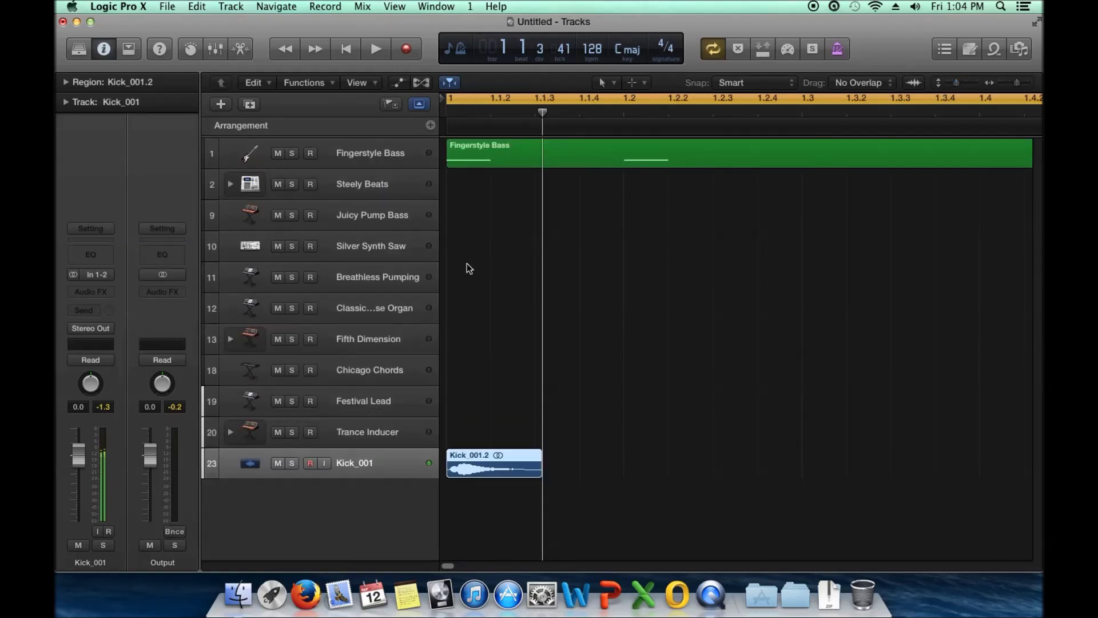
pyautogui.click(362, 148)
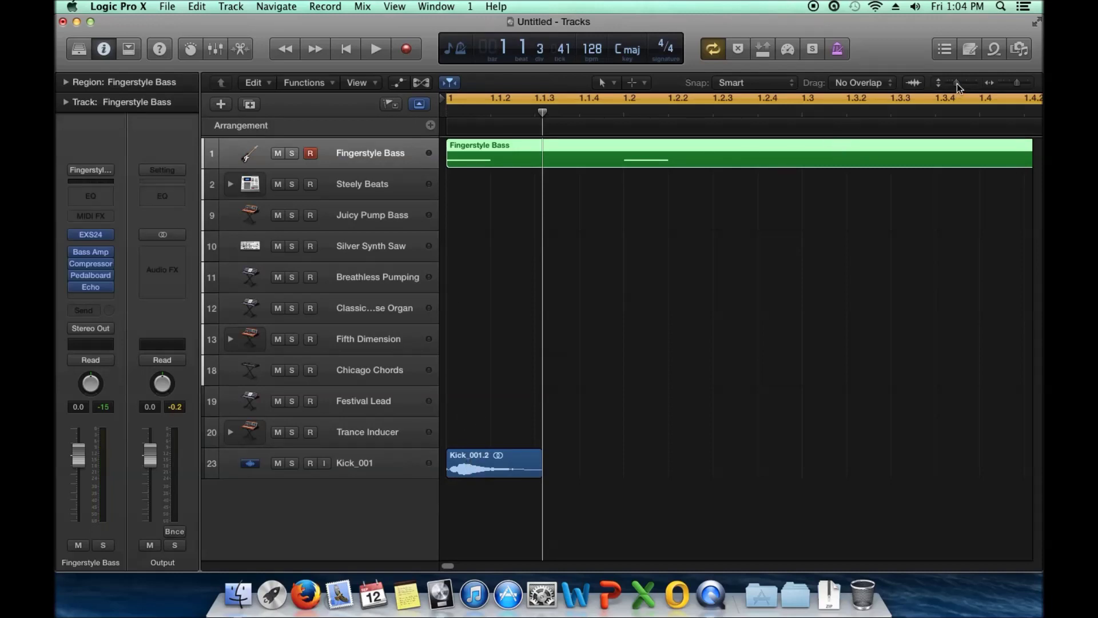
pyautogui.moveTo(956, 84); pyautogui.dragTo(973, 87)
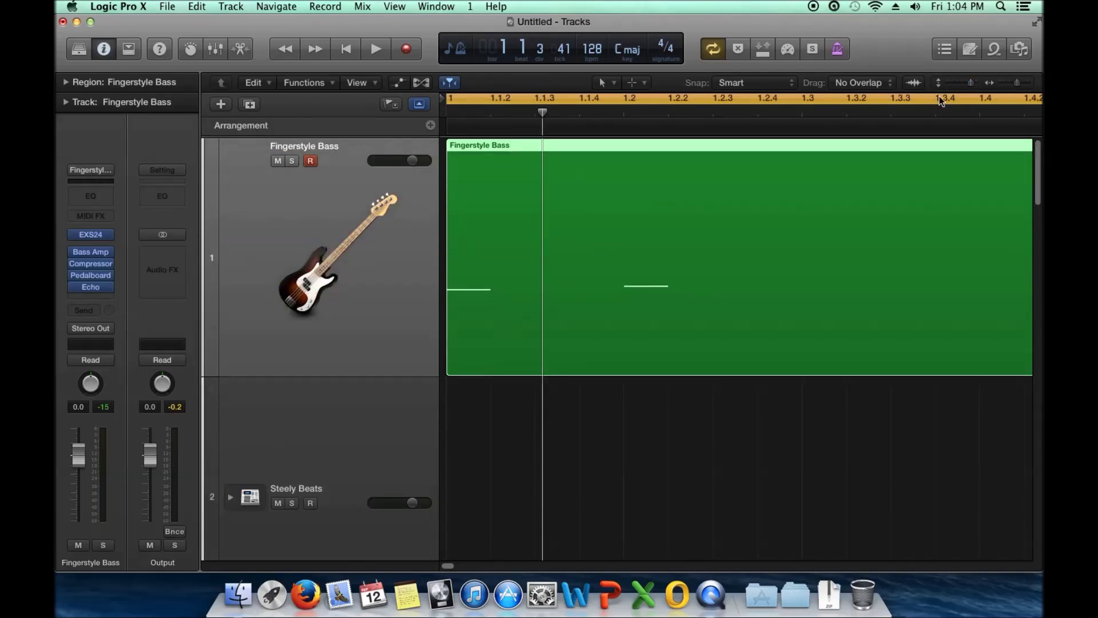
pyautogui.scroll(-20, 602, 258)
pyautogui.scroll(-20, 609, 255)
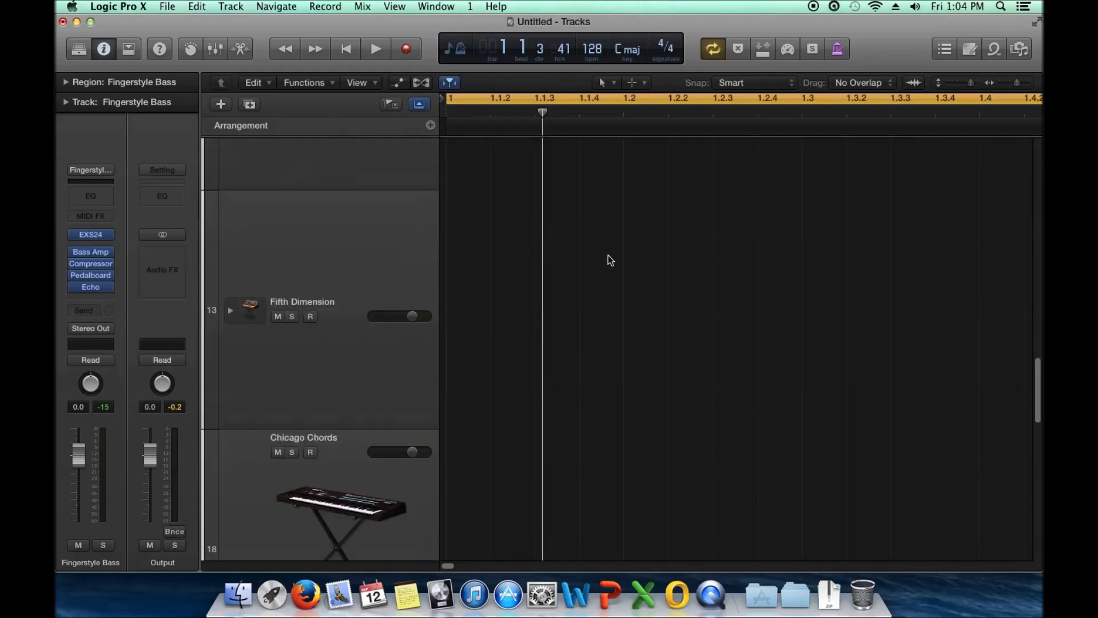
pyautogui.moveTo(971, 83); pyautogui.dragTo(959, 85)
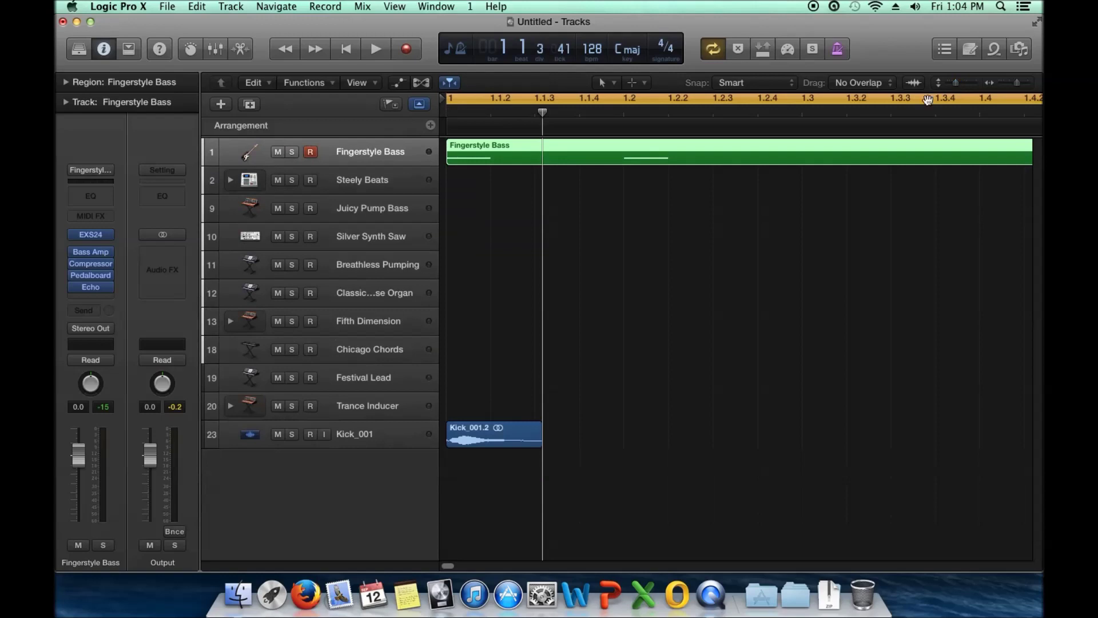
# Step: Play the project from bar 1 with the bass region deselected, and raise the Output channel's volume to +3.5 dB
pyautogui.click(1018, 83)
pyautogui.moveTo(1019, 84); pyautogui.dragTo(1011, 82)
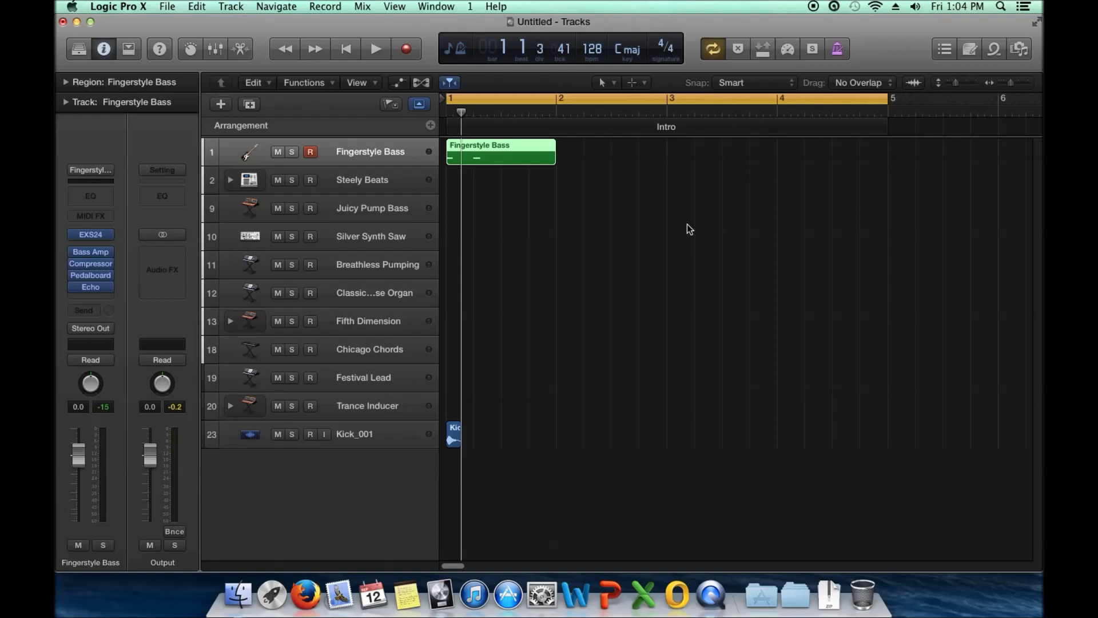
pyautogui.click(692, 223)
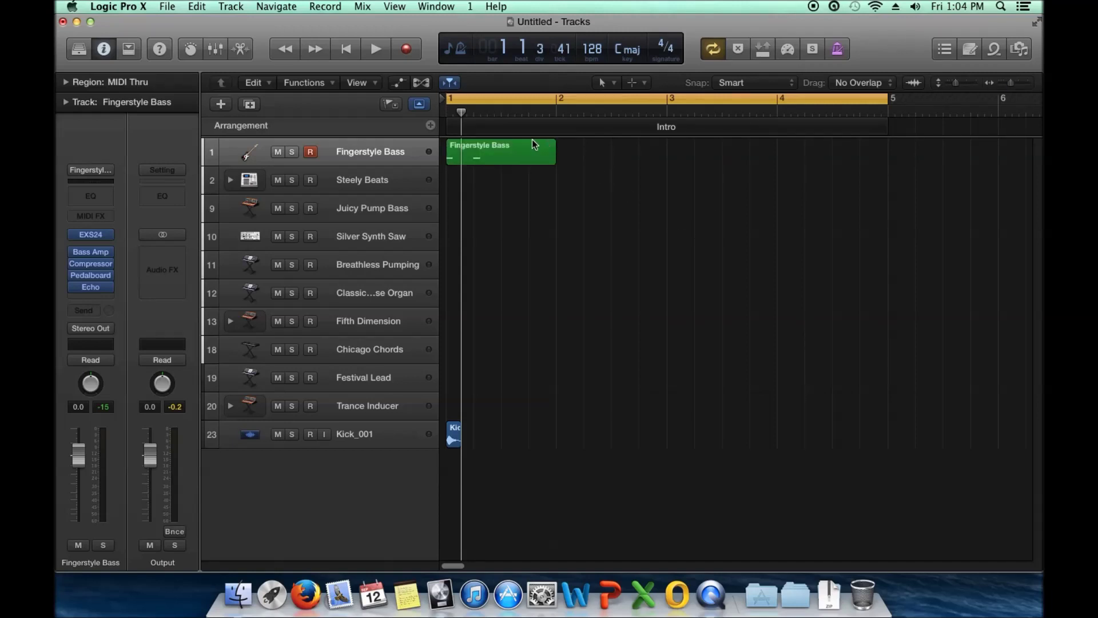
pyautogui.press('Return')
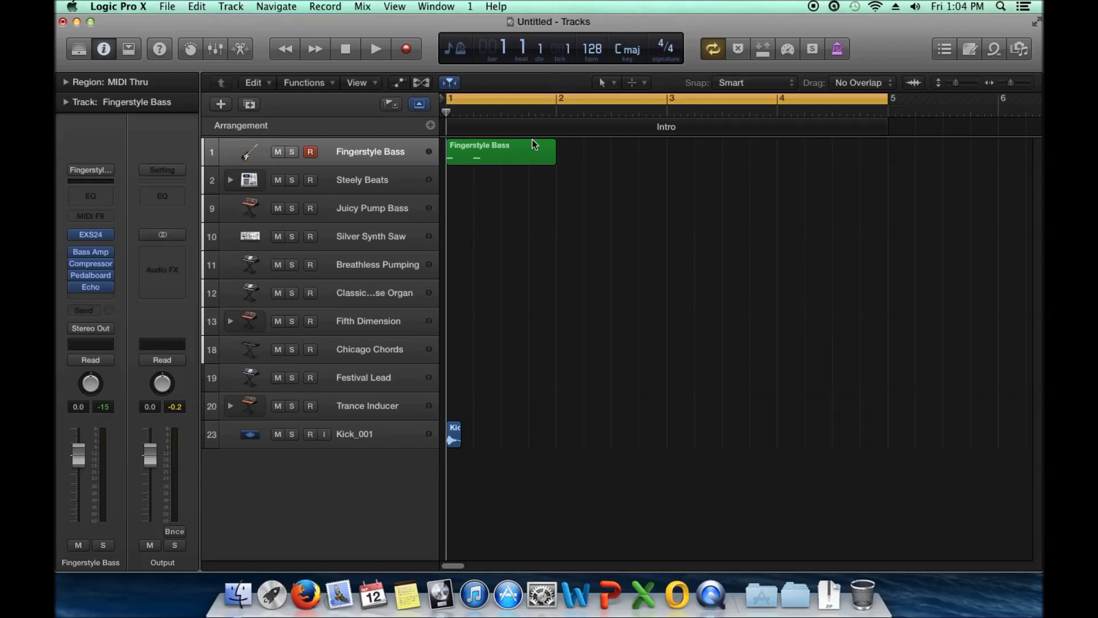
pyautogui.press('space')
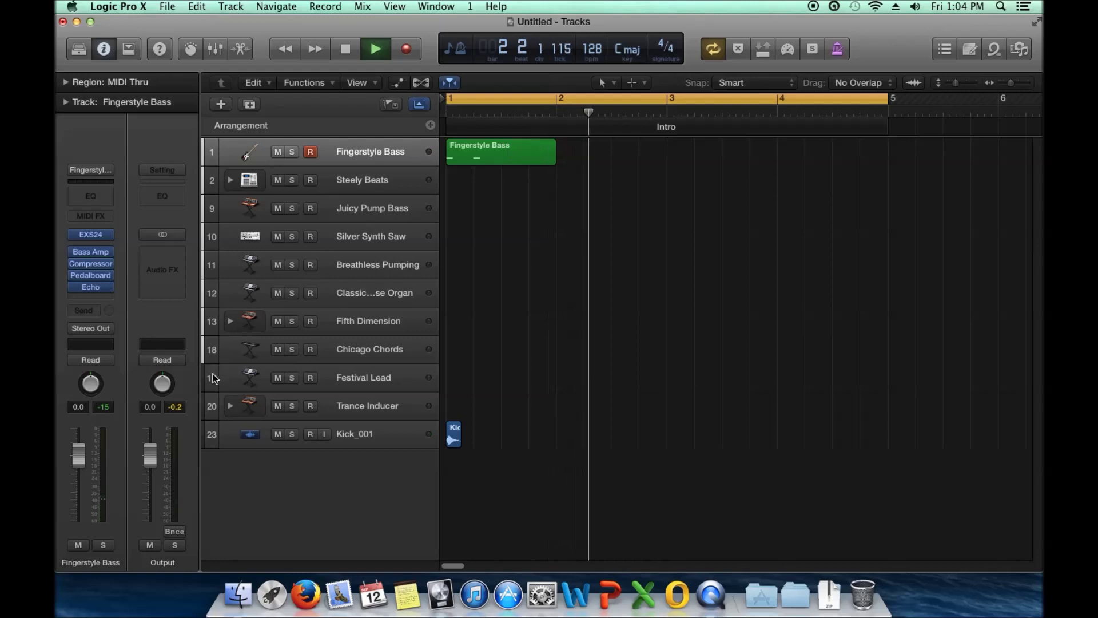
pyautogui.moveTo(152, 462); pyautogui.dragTo(153, 434)
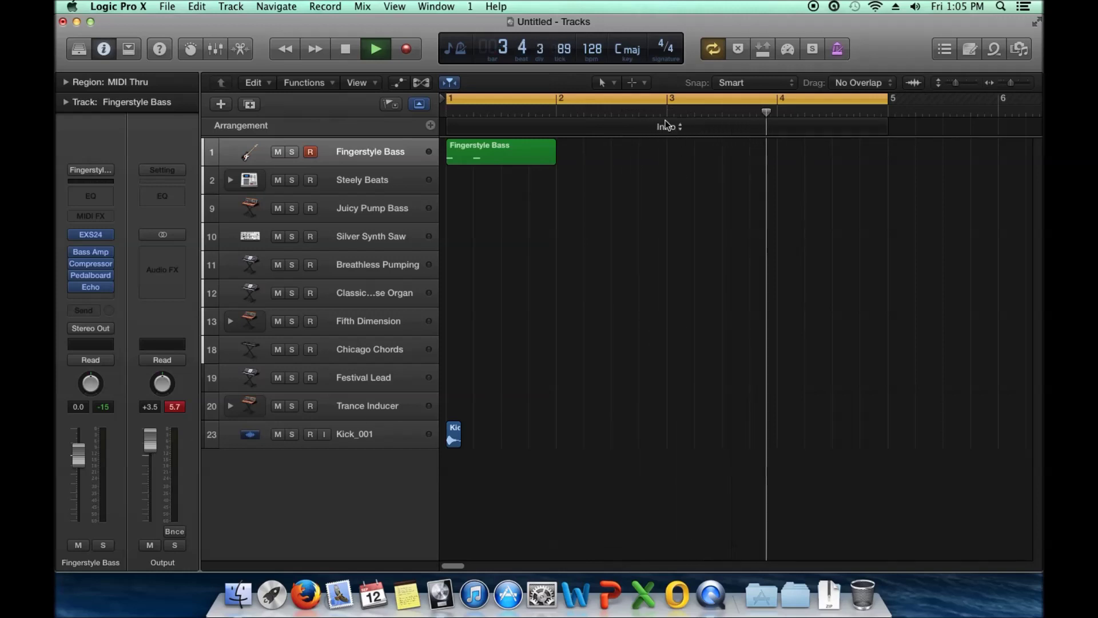
# Step: Stop playback with the playhead returned to bar 1, and turn off Cycle mode
pyautogui.press('space')
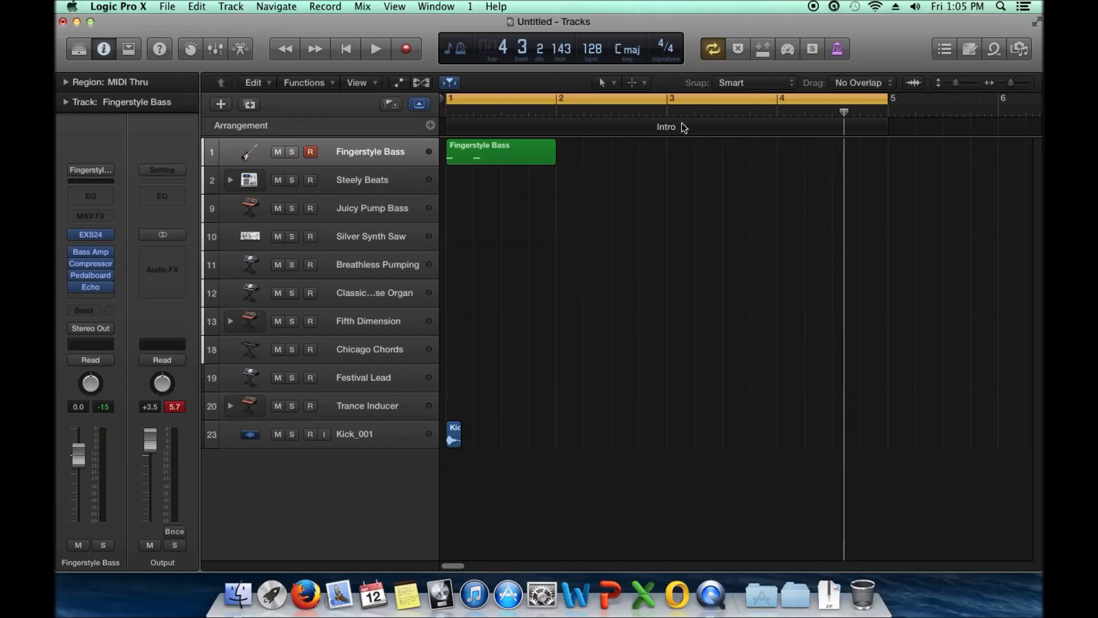
pyautogui.press('Return')
pyautogui.click(571, 102)
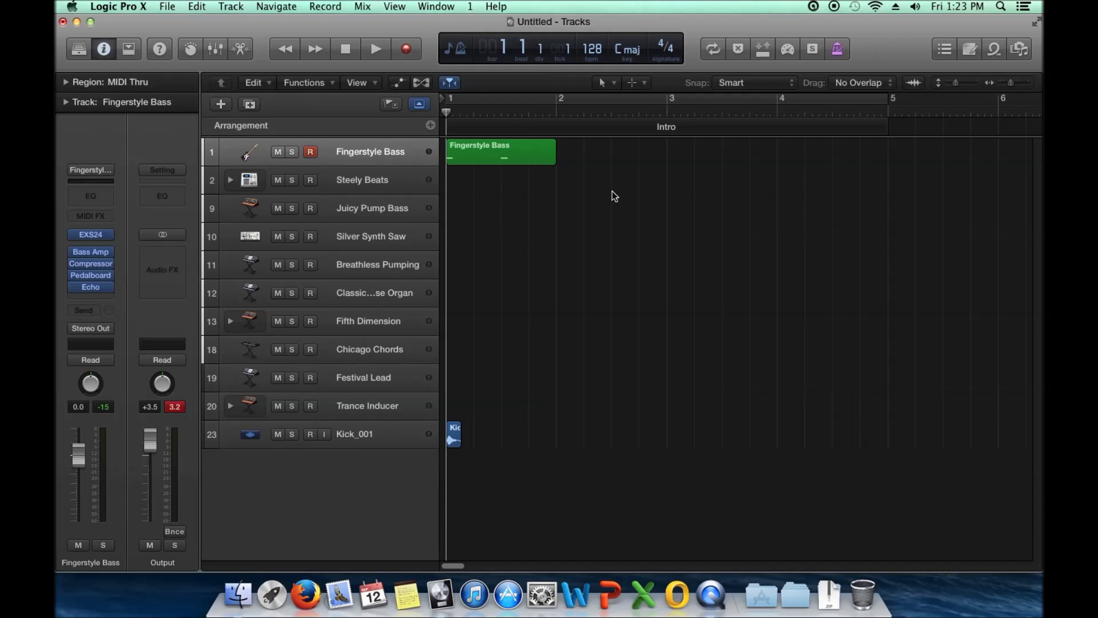
# Step: Play the project from bar 1 past bar 6 without cycling, and return the playhead to bar 1
pyautogui.press('space')
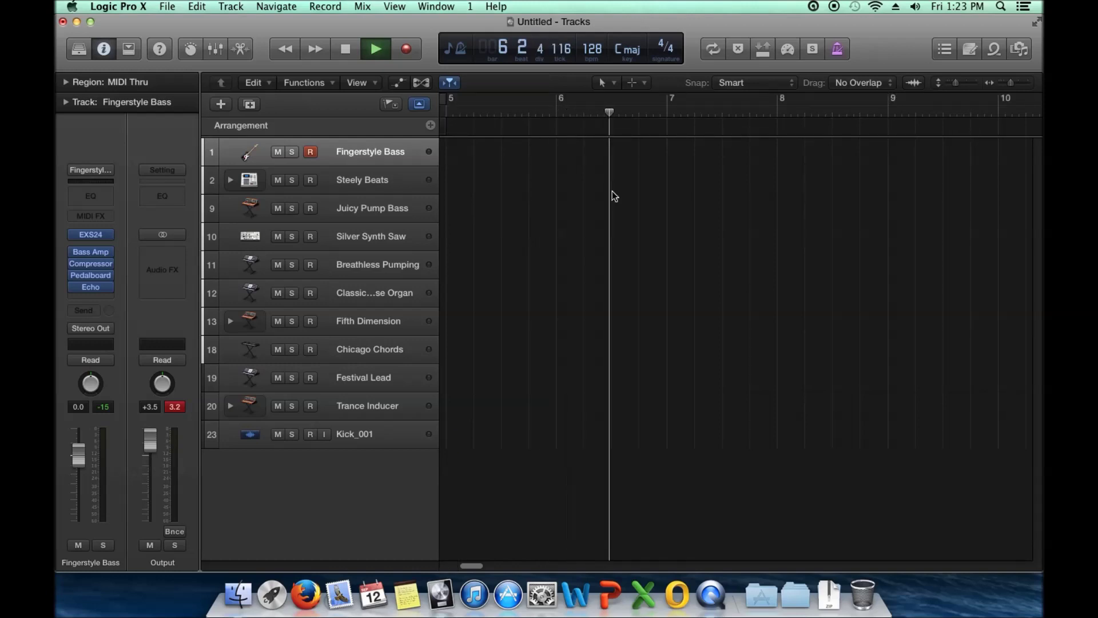
pyautogui.press('space')
pyautogui.press('Return')
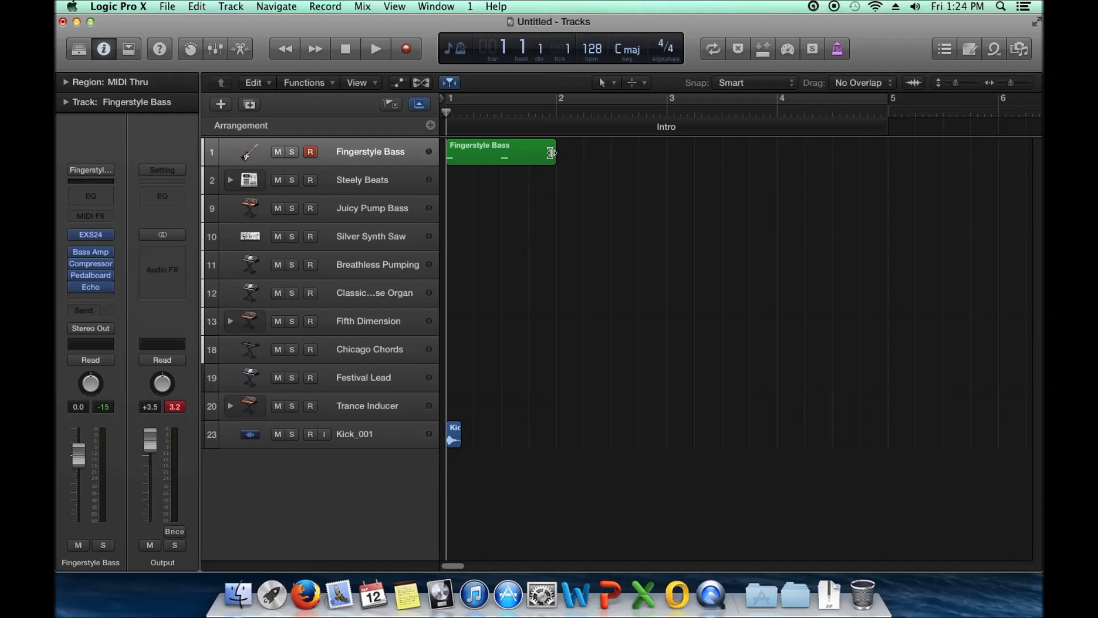
# Step: Play the bass and kick regions, manually restarting from bar 1 three times before stopping playback
pyautogui.press('space')
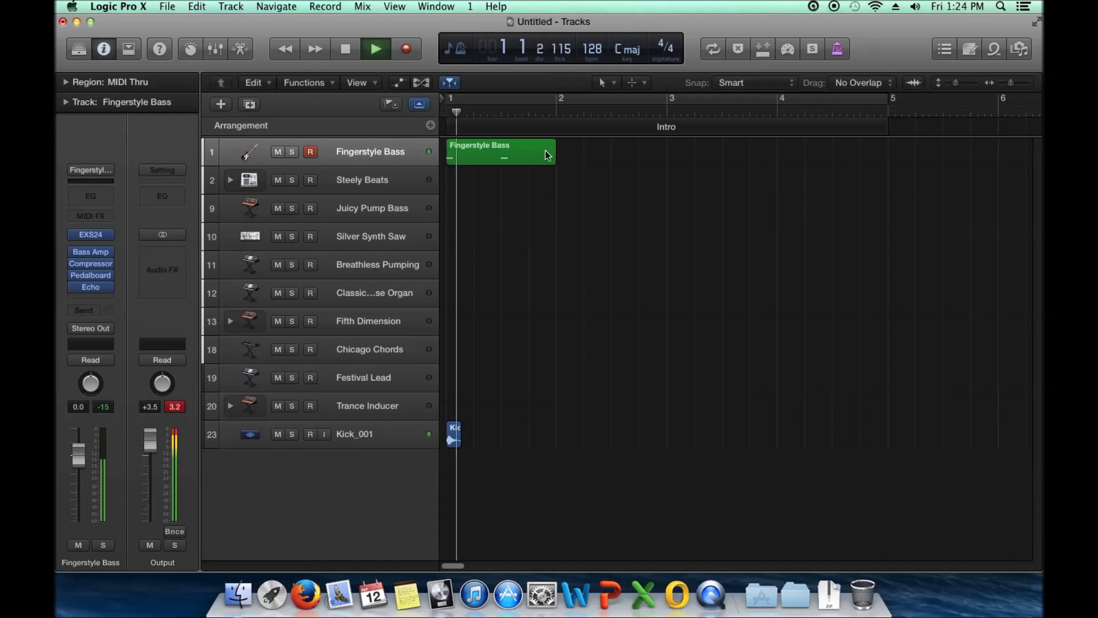
pyautogui.click(442, 108)
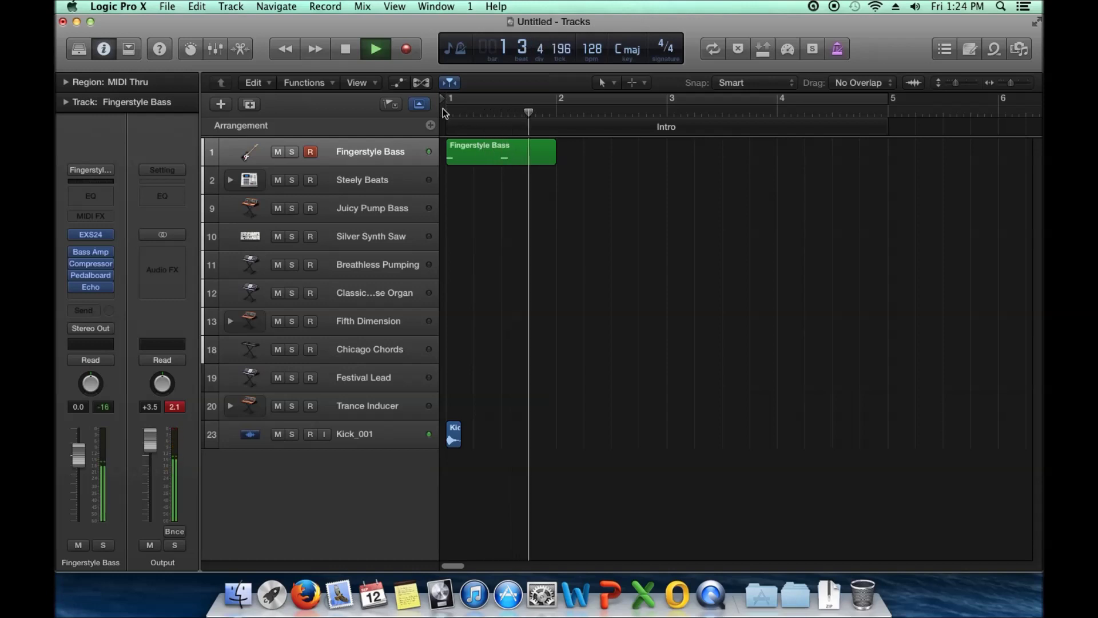
pyautogui.click(441, 108)
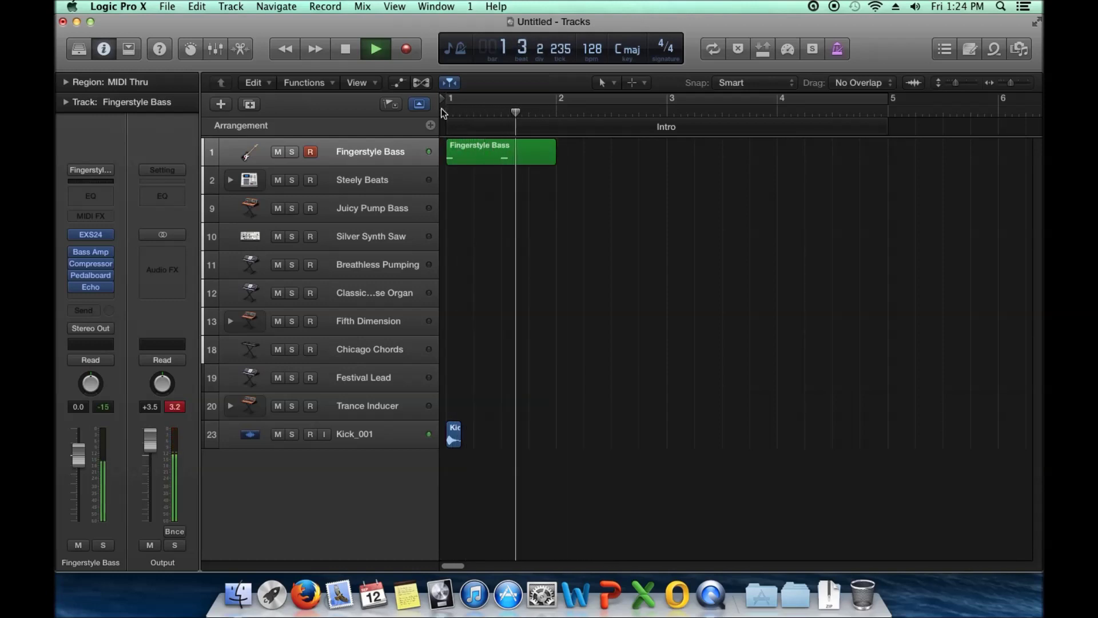
pyautogui.click(441, 109)
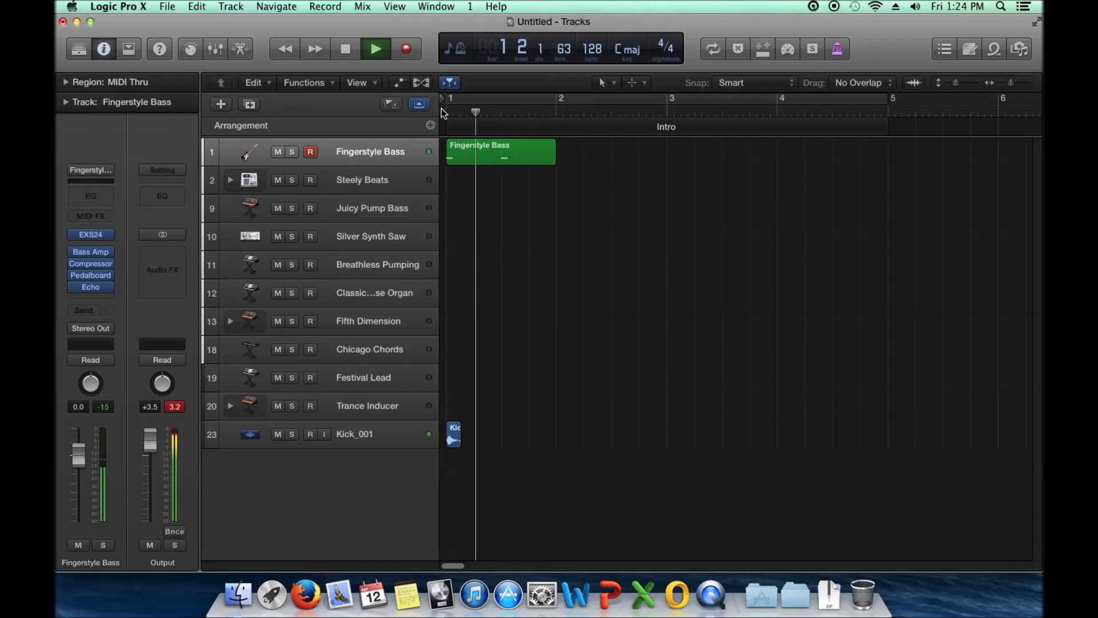
pyautogui.press('space')
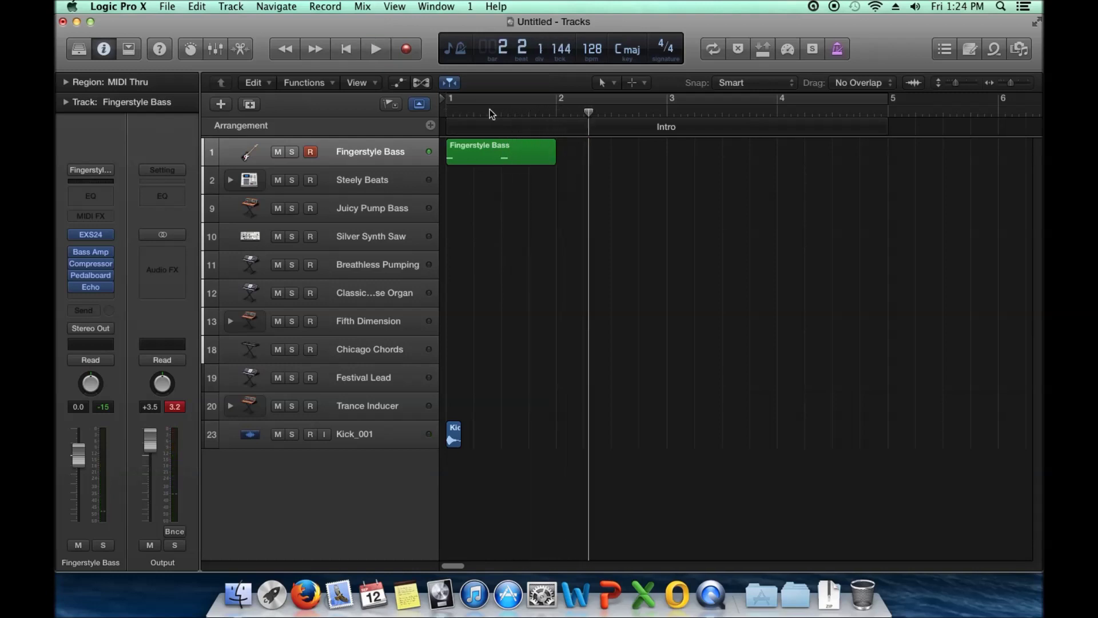
# Step: Create a cycle area from bar 1 to bar 2, play it as a loop, and turn Cycle mode off
pyautogui.moveTo(449, 101); pyautogui.dragTo(555, 103)
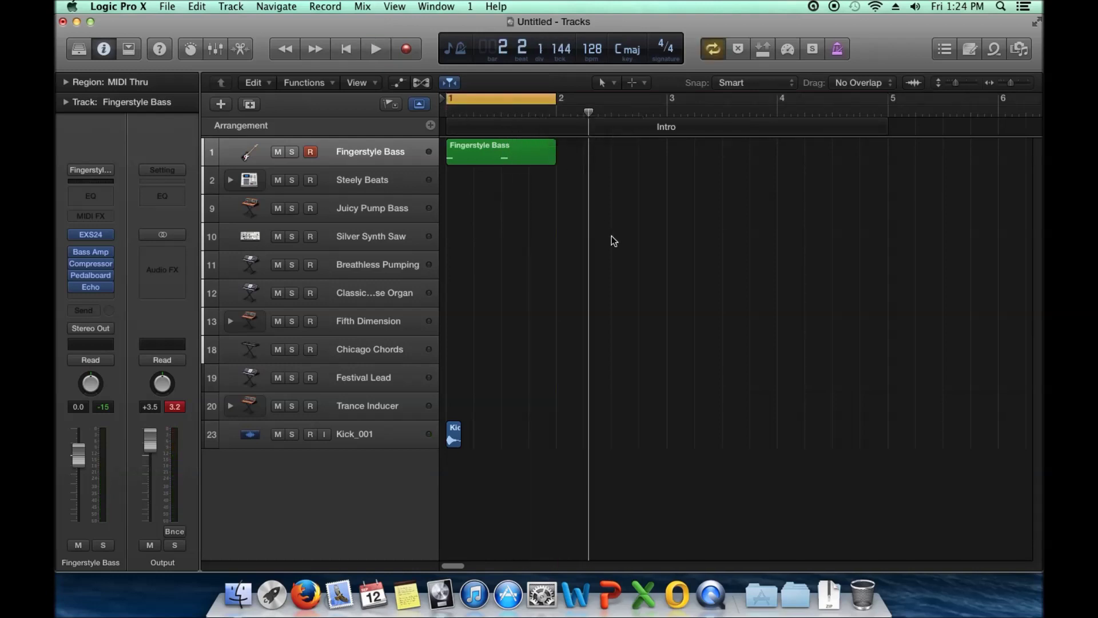
pyautogui.press('space')
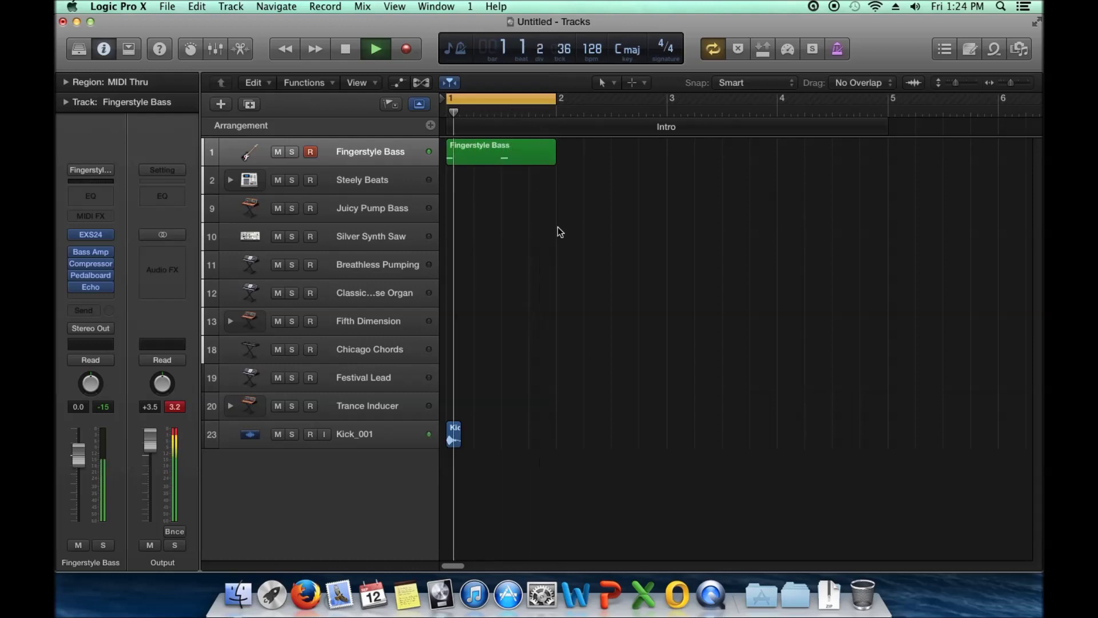
pyautogui.press('space')
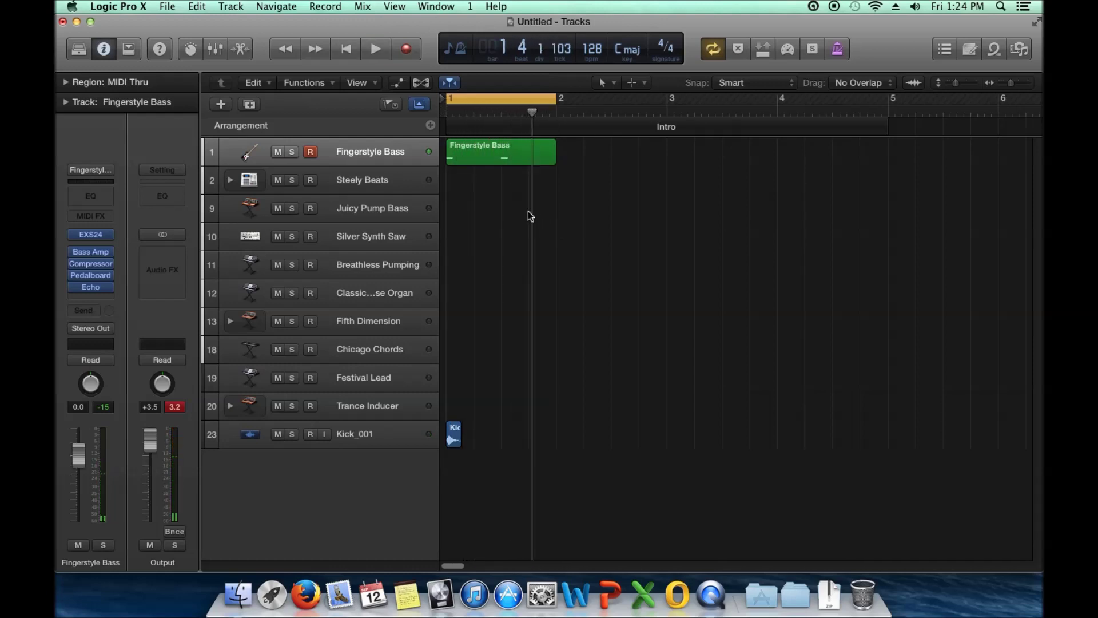
pyautogui.click(548, 101)
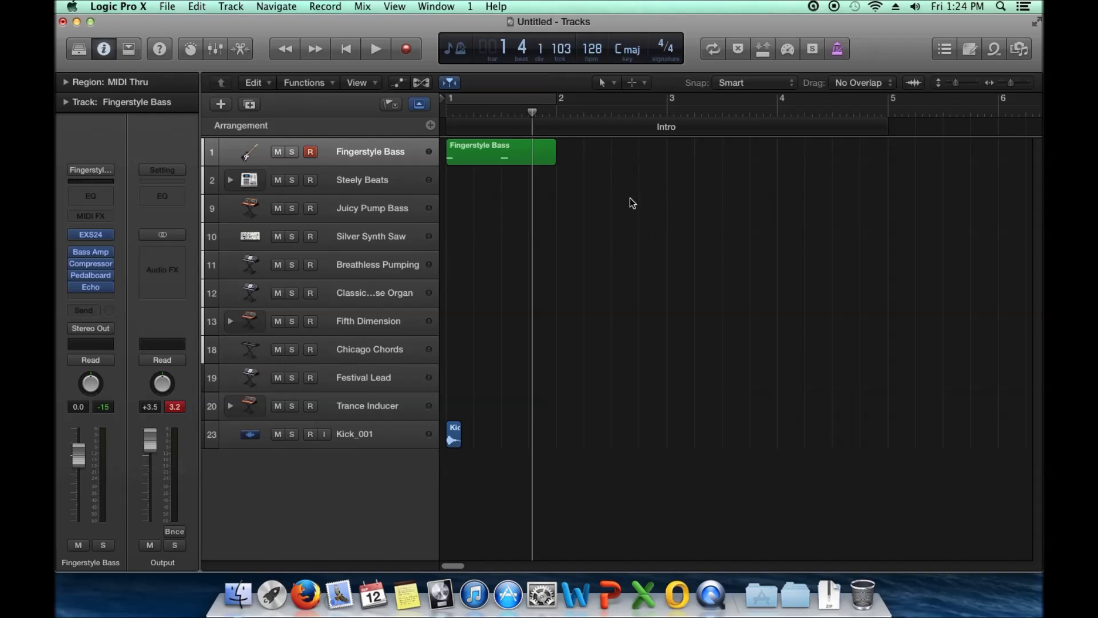
# Step: Toggle the cycle area from bar 1 to bar 2 on and off, both in the ruler and with the transport control
pyautogui.click(473, 98)
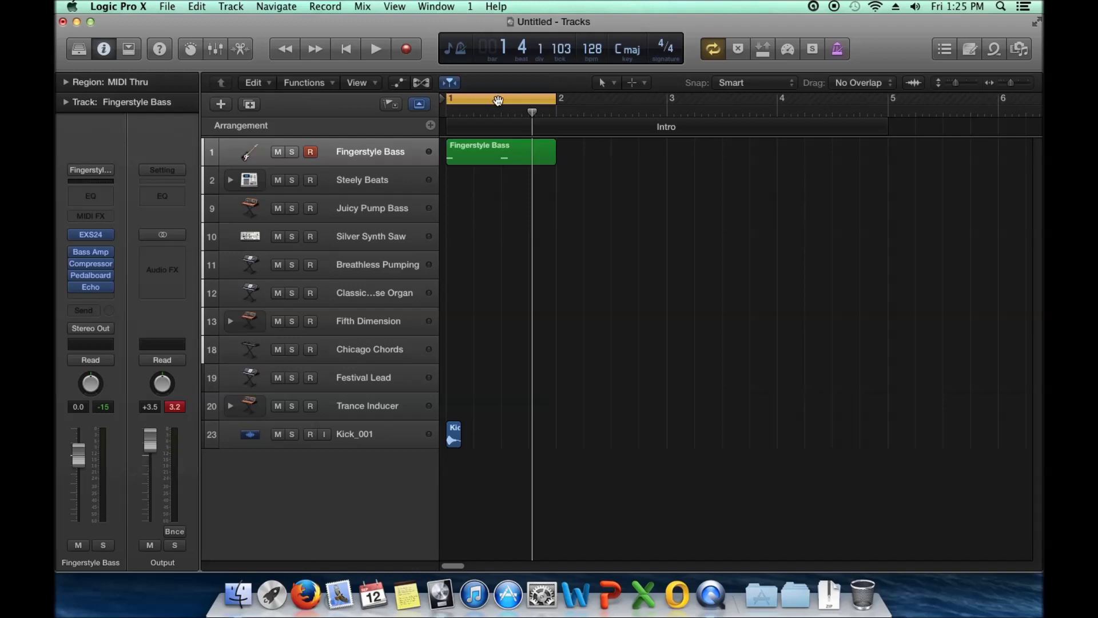
pyautogui.click(497, 101)
pyautogui.click(497, 101)
pyautogui.click(498, 101)
pyautogui.click(717, 51)
pyautogui.click(714, 51)
pyautogui.click(494, 104)
pyautogui.click(526, 103)
pyautogui.click(709, 51)
# Step: Try adjusting the start and end edges of the first bar's cycle area, finishing with Cycle mode off
pyautogui.moveTo(557, 99)
pyautogui.mouseDown()
pyautogui.moveTo(764, 100)
pyautogui.moveTo(556, 100)
pyautogui.mouseUp()
pyautogui.moveTo(451, 100); pyautogui.dragTo(484, 99)
pyautogui.click(541, 101)
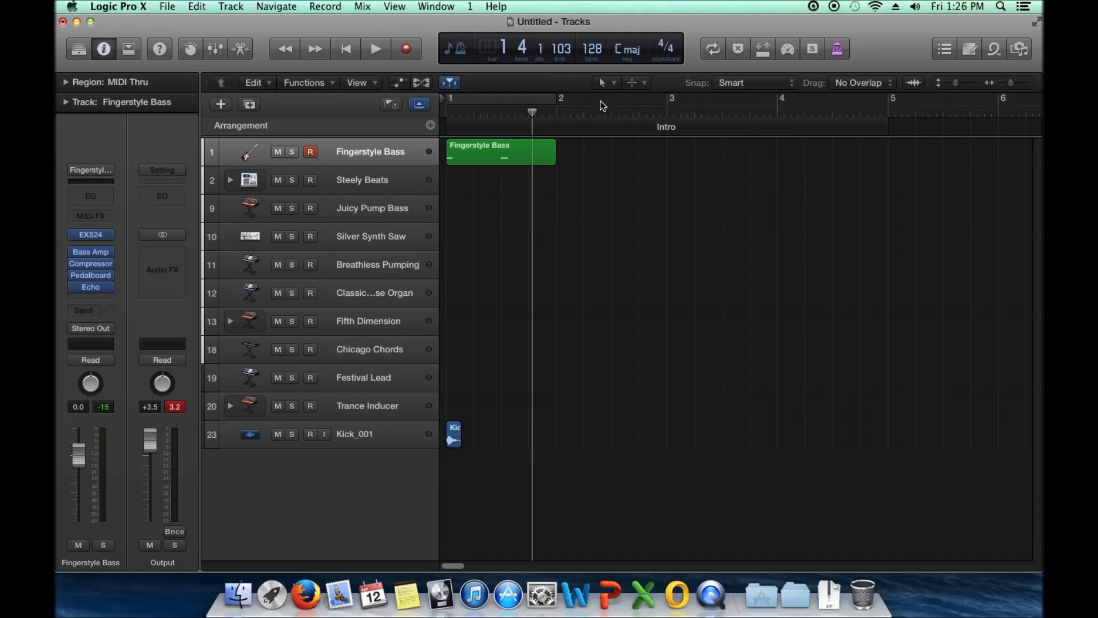
# Step: Draw the cycle area over bars 2 to 3 and over bars 4 to 5, ending with Cycle mode off
pyautogui.moveTo(565, 101); pyautogui.dragTo(663, 100)
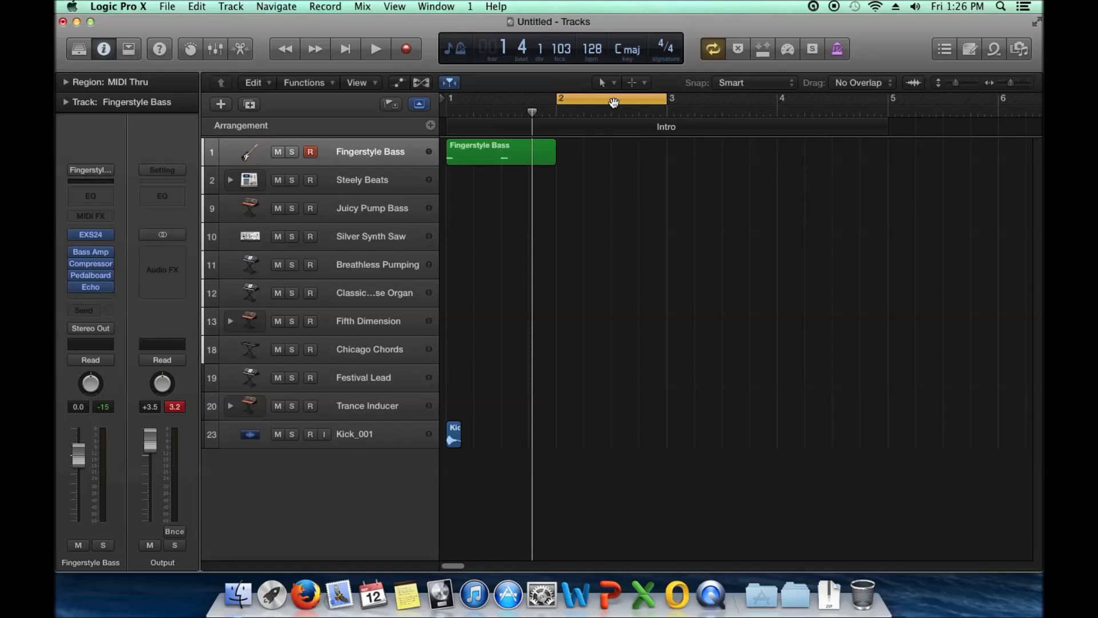
pyautogui.click(588, 104)
pyautogui.moveTo(563, 103); pyautogui.dragTo(660, 102)
pyautogui.moveTo(781, 99); pyautogui.dragTo(884, 99)
pyautogui.click(857, 99)
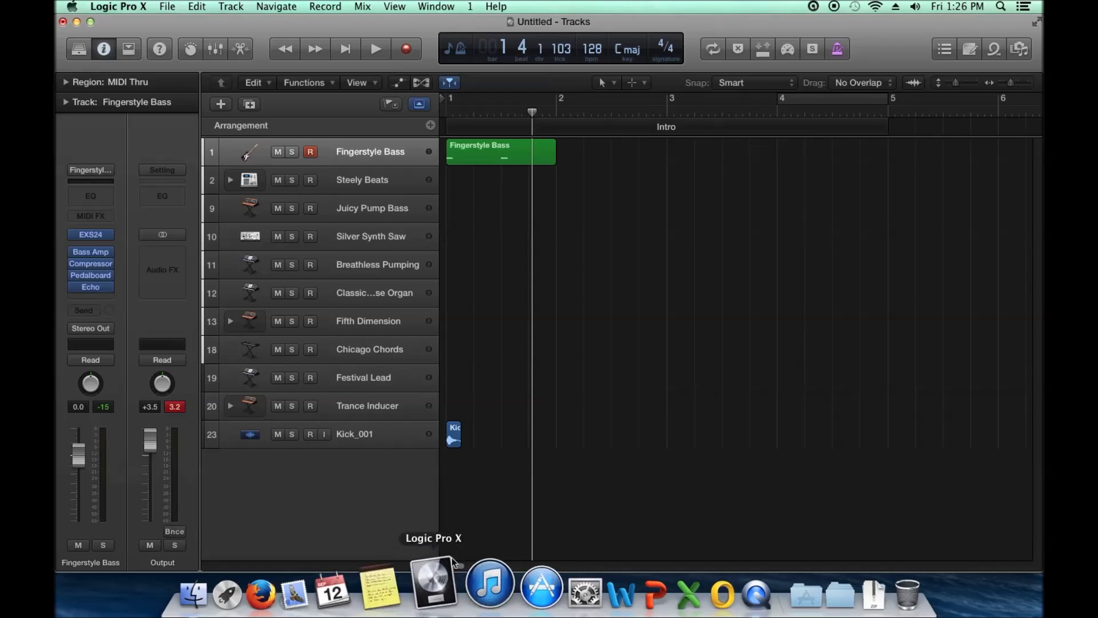
# Step: Place the playhead at bar 18 and bring the start of the arrangement back into view
pyautogui.moveTo(461, 566); pyautogui.dragTo(534, 566)
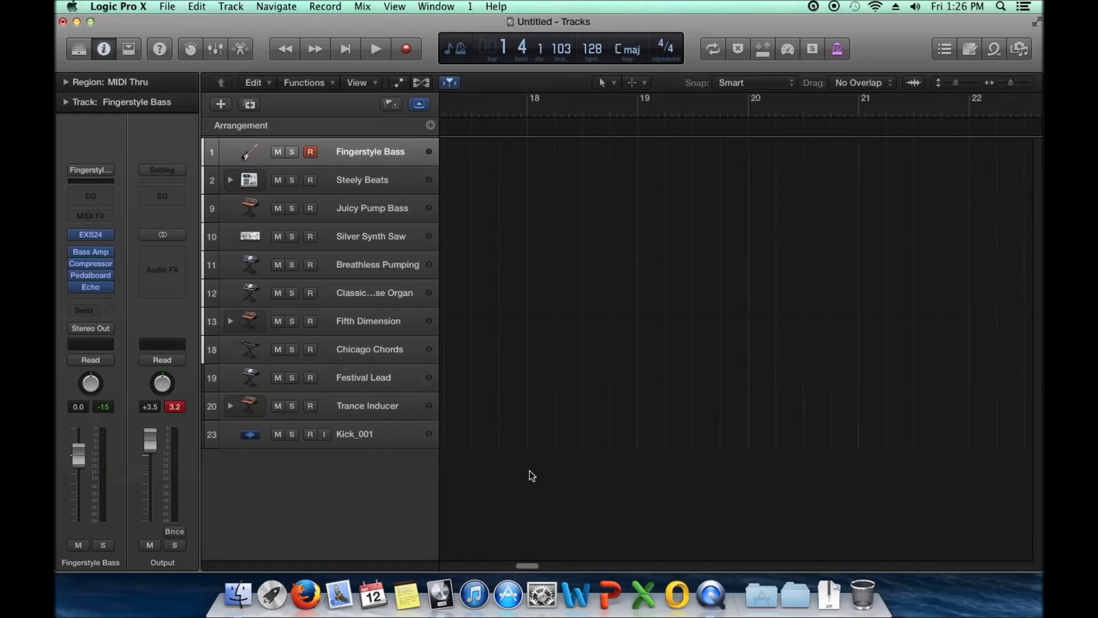
pyautogui.click(527, 113)
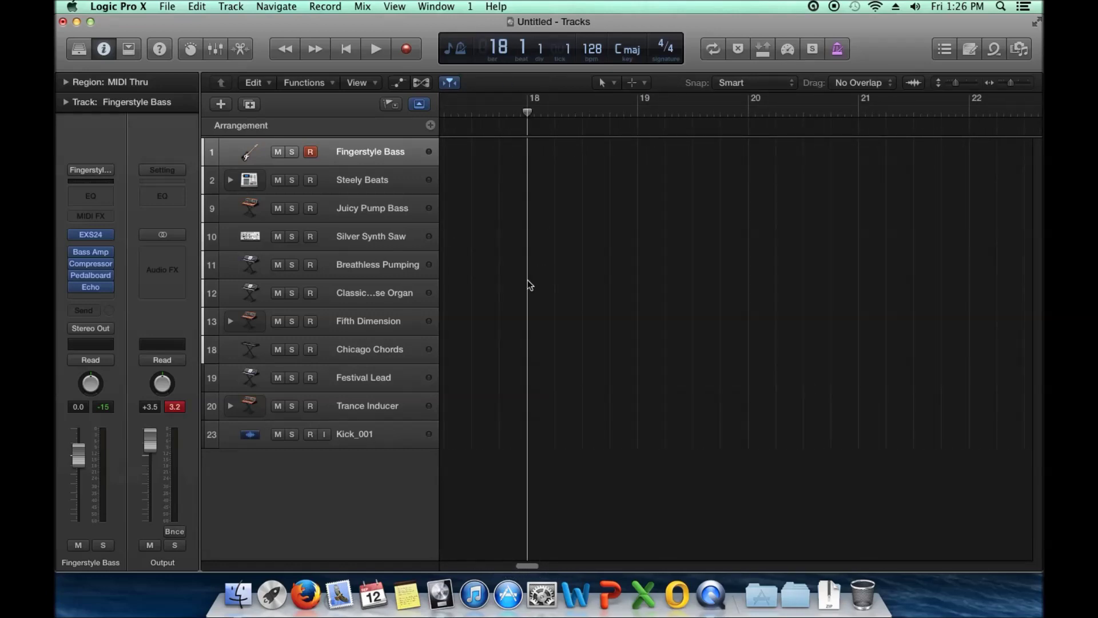
pyautogui.moveTo(530, 567); pyautogui.dragTo(456, 560)
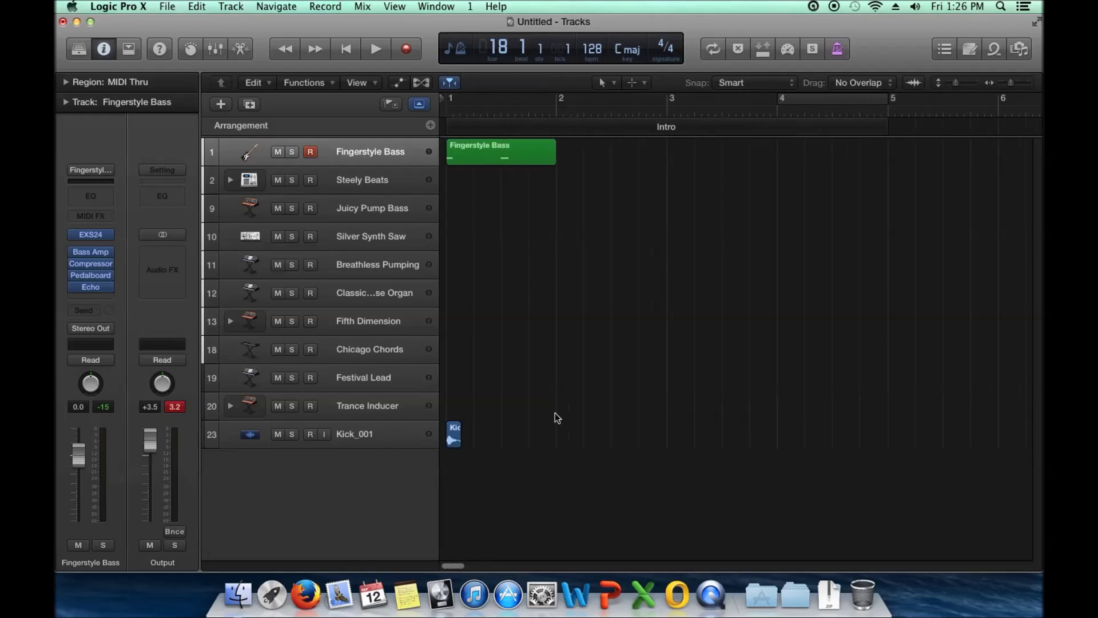
# Step: Set the cycle area from bar 18 to bar 19, turn Cycle mode off, and return the playhead to bar 1
pyautogui.moveTo(837, 99); pyautogui.dragTo(952, 99)
pyautogui.moveTo(459, 563); pyautogui.dragTo(523, 561)
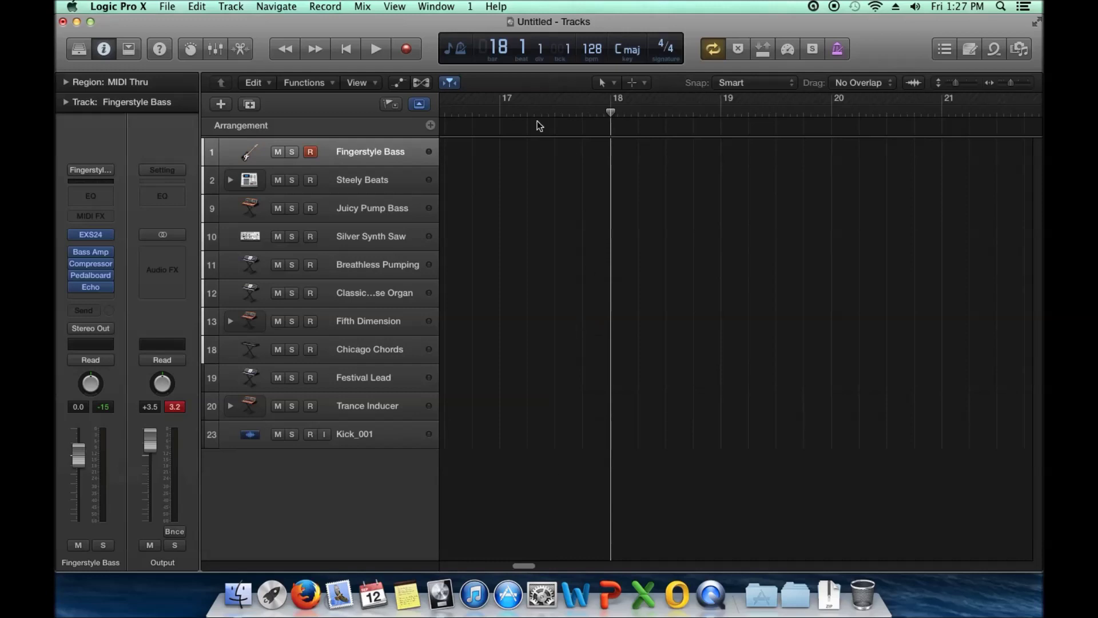
pyautogui.moveTo(615, 98); pyautogui.dragTo(721, 101)
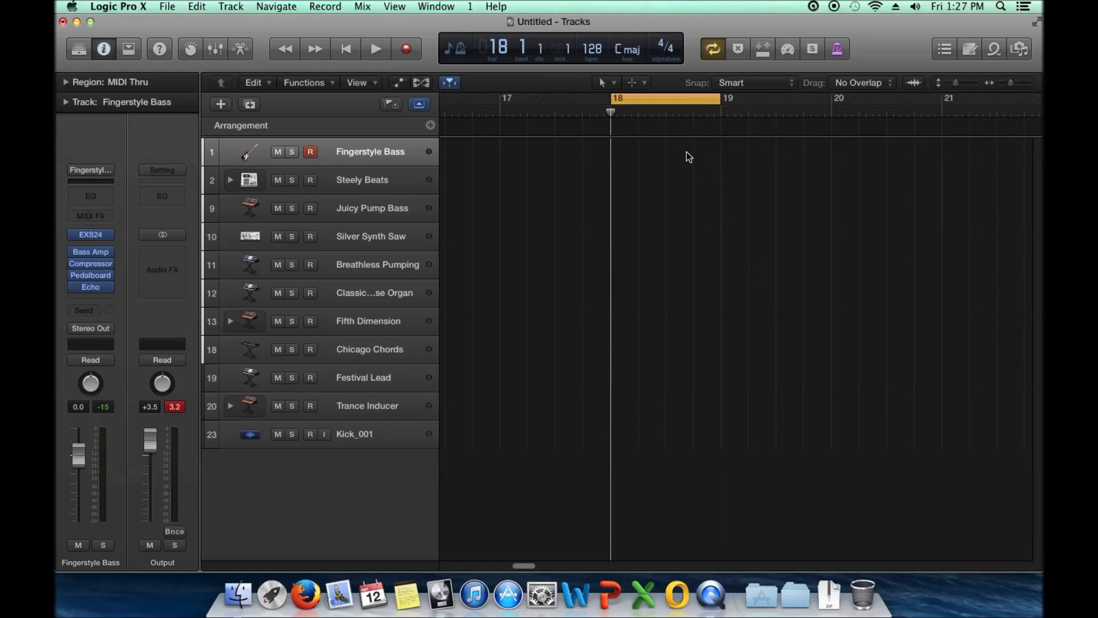
pyautogui.click(656, 100)
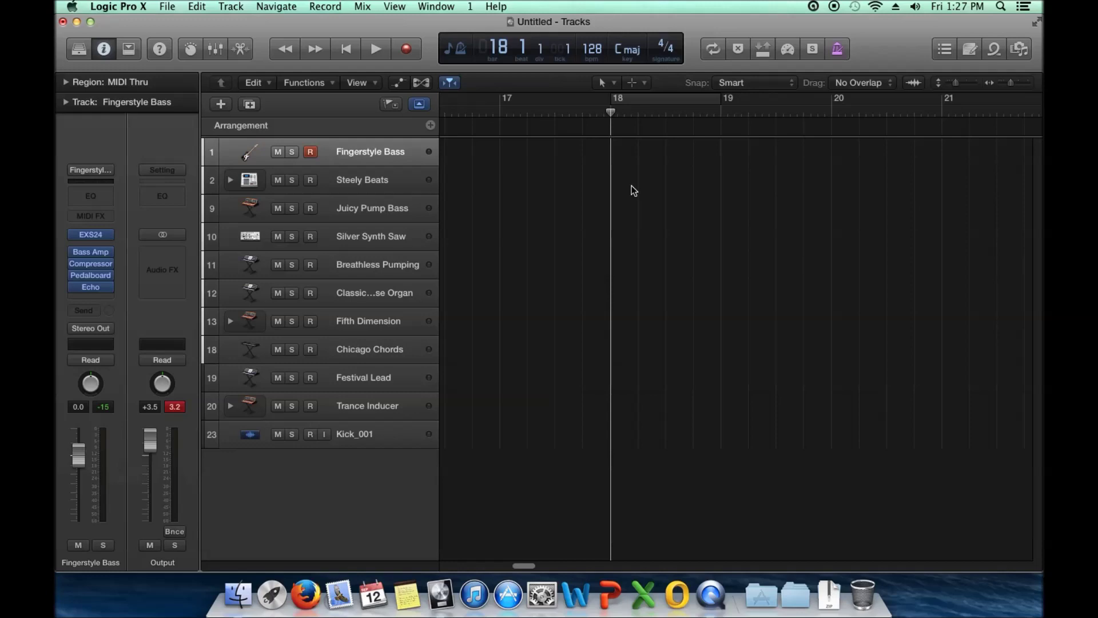
pyautogui.press('Return')
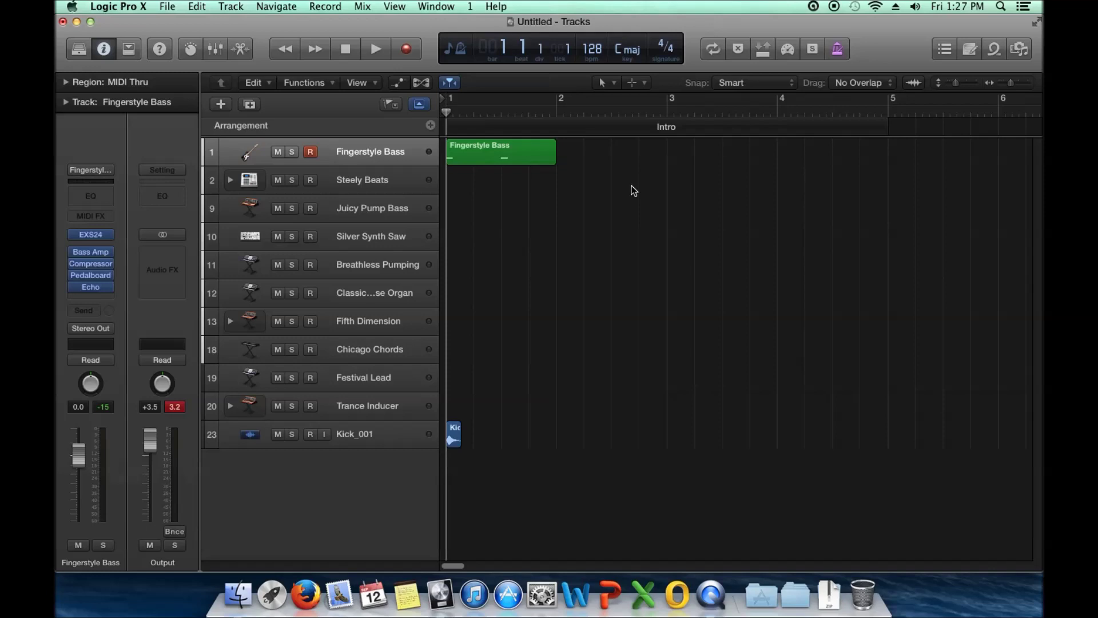
# Step: Expand and collapse the Steely Beats track stack, and select its main track
pyautogui.click(231, 181)
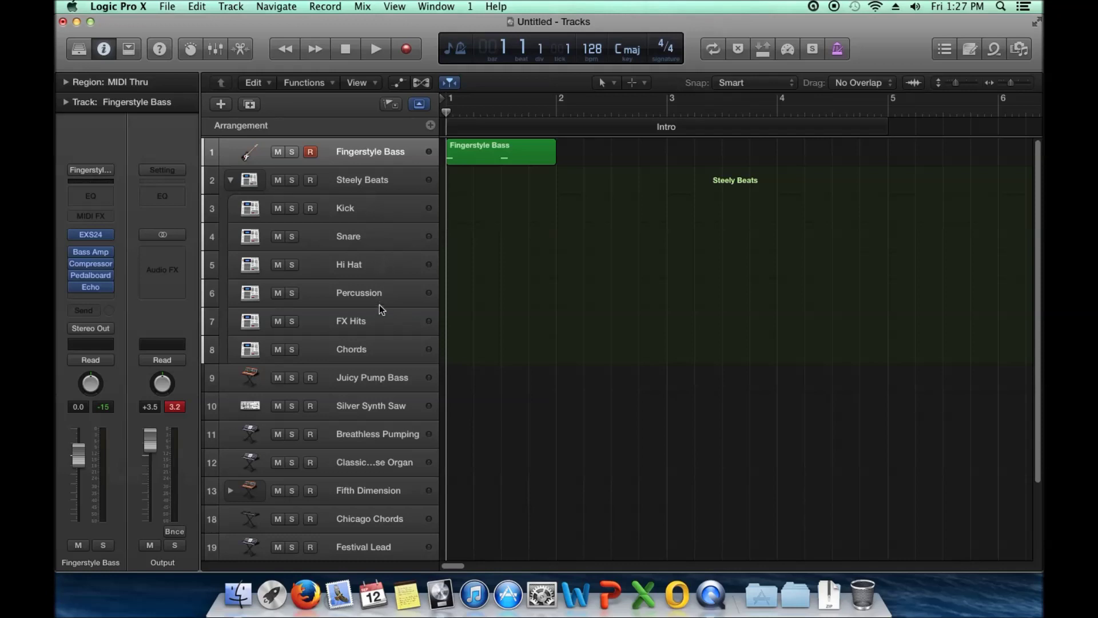
pyautogui.click(231, 180)
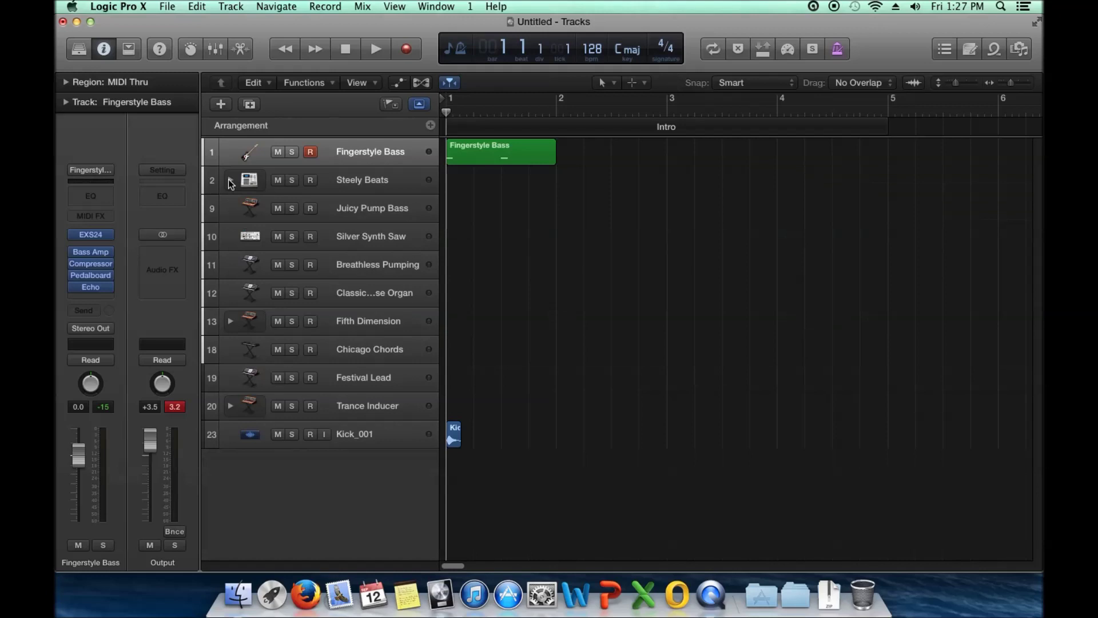
pyautogui.click(380, 181)
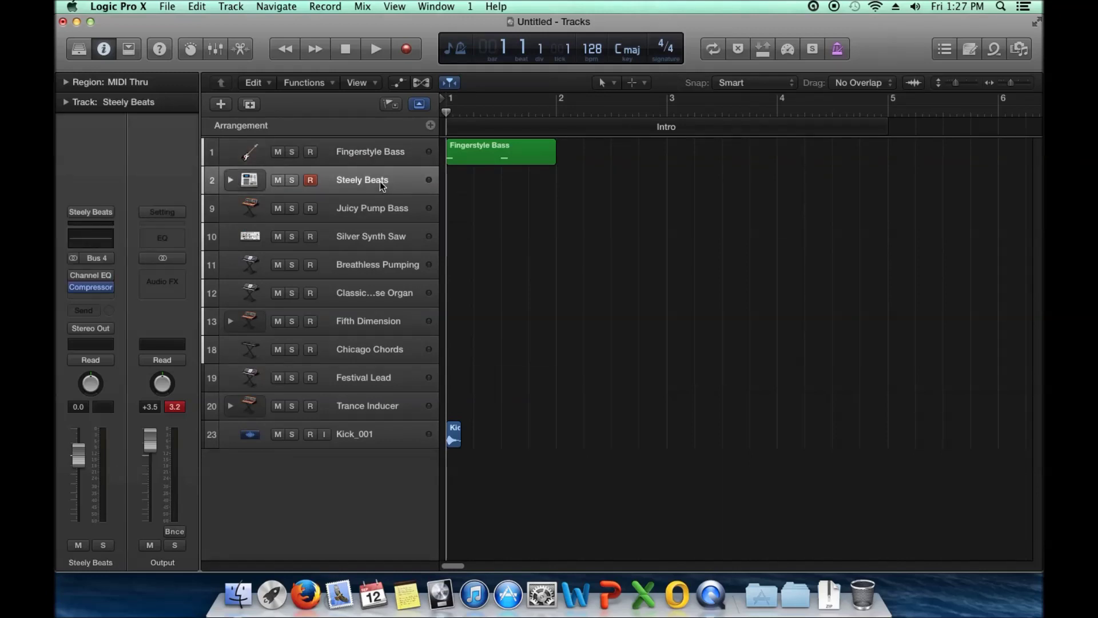
# Step: Step through the Steely Beats subtracks from Kick to Chords, ending with Fingerstyle Bass selected and the stack collapsed
pyautogui.click(231, 181)
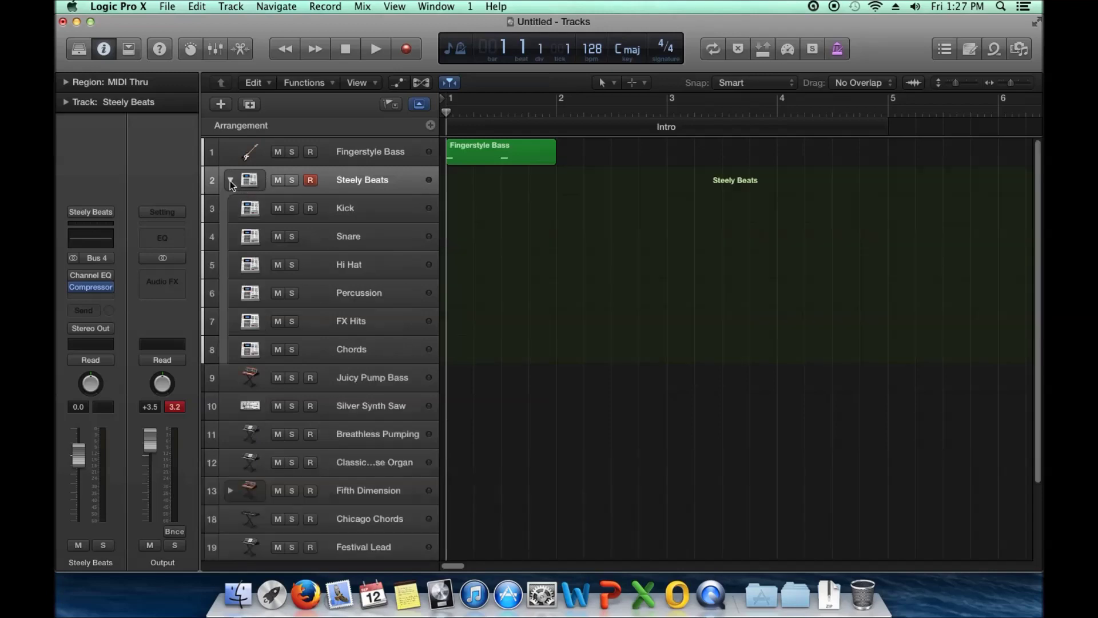
pyautogui.click(245, 212)
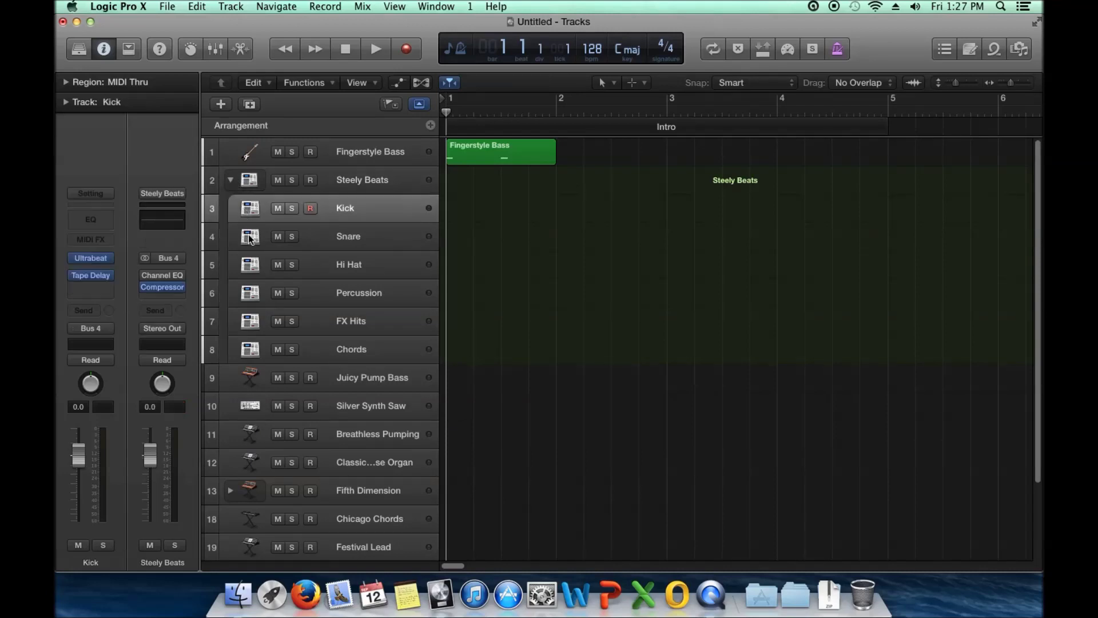
pyautogui.click(248, 239)
pyautogui.click(249, 271)
pyautogui.click(250, 301)
pyautogui.click(247, 326)
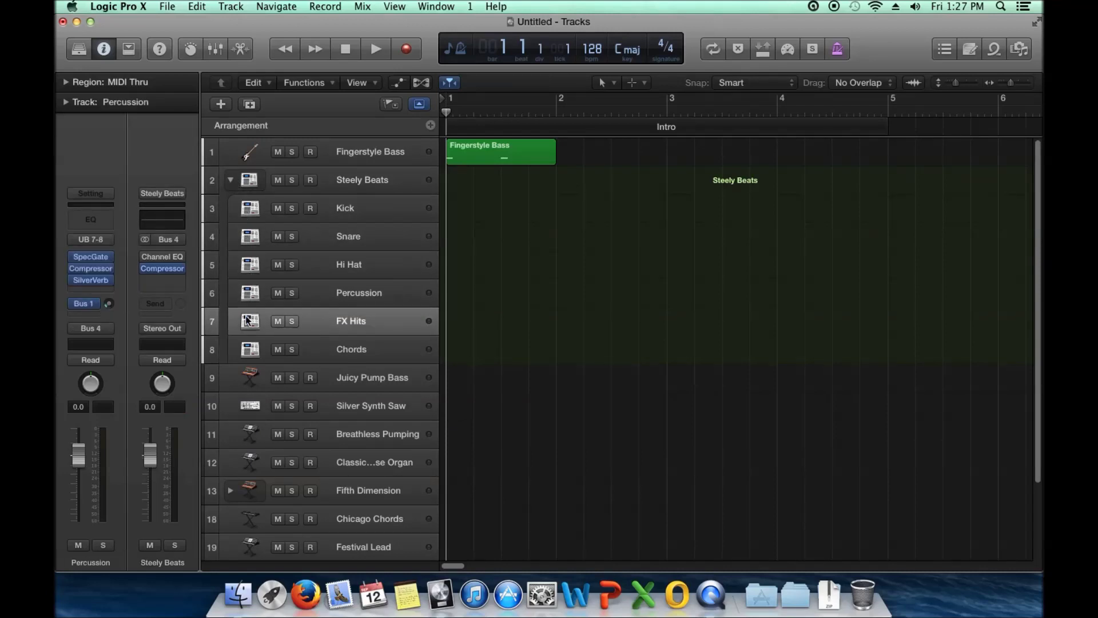
pyautogui.click(240, 346)
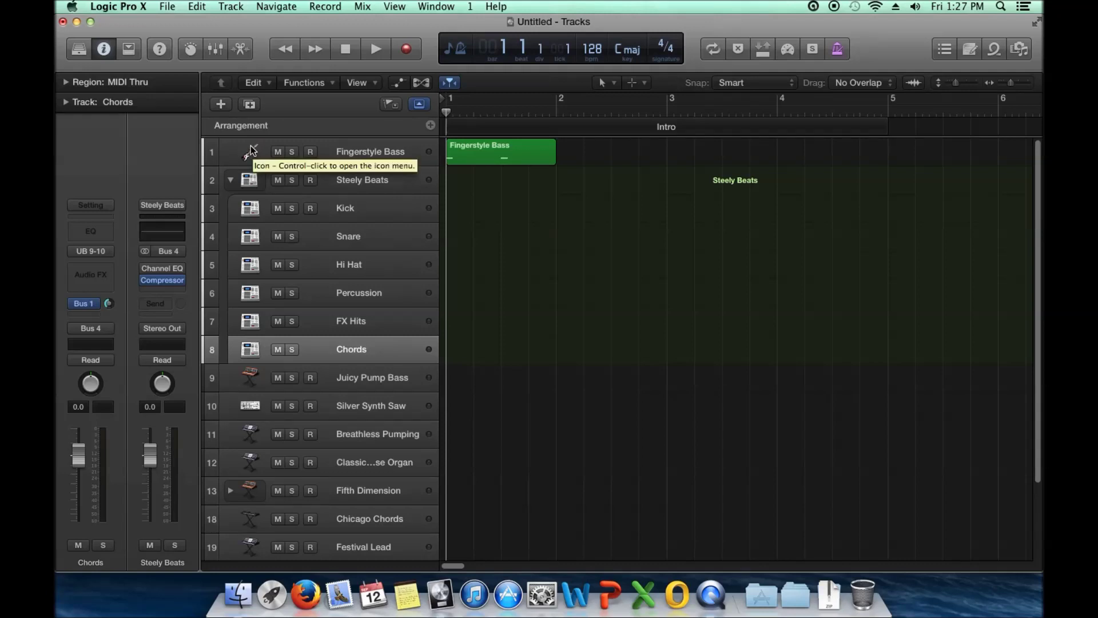
pyautogui.click(250, 152)
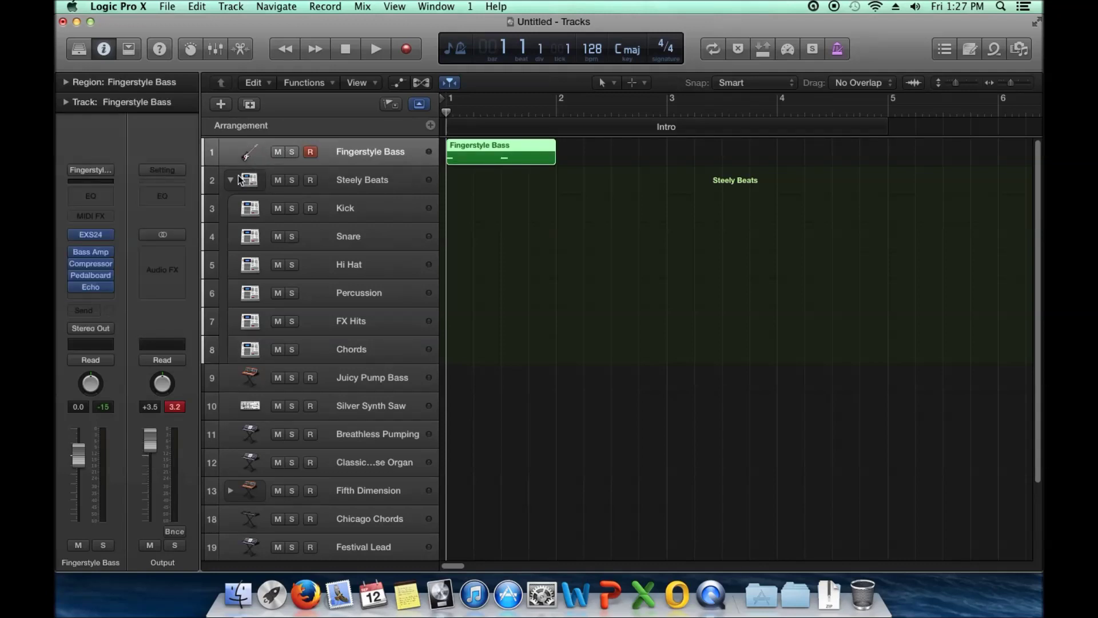
pyautogui.click(231, 180)
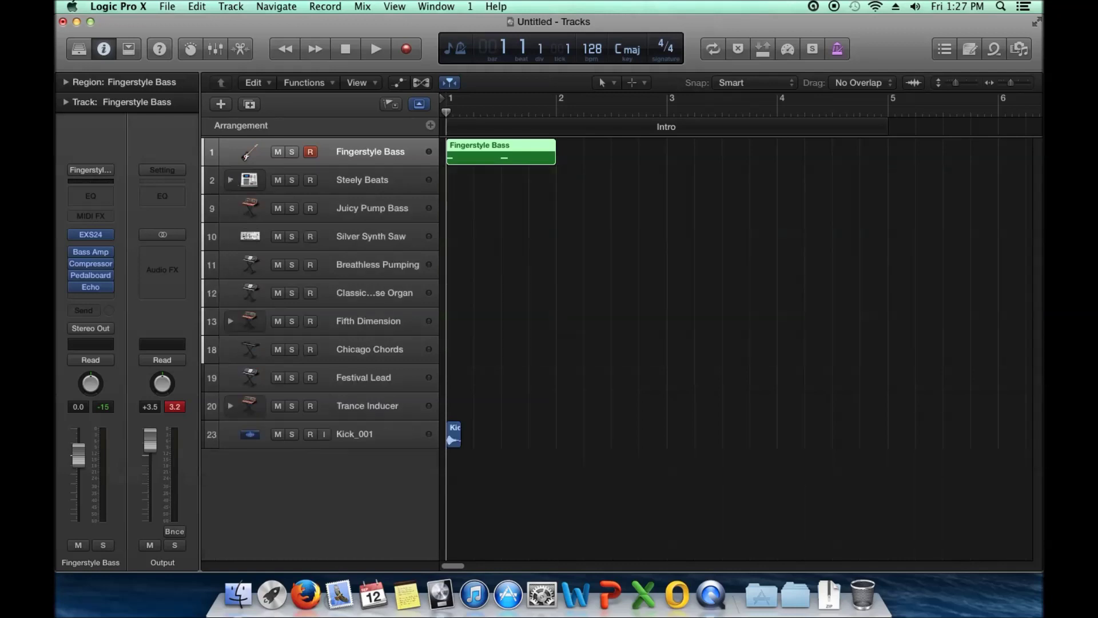